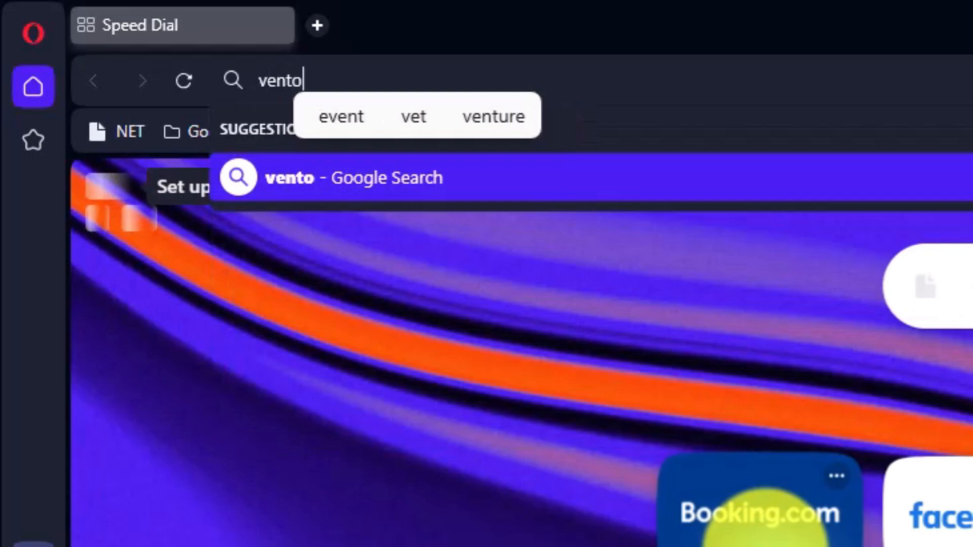
- Search the web for "ventoy" and open the official Ventoy website
key(Return)
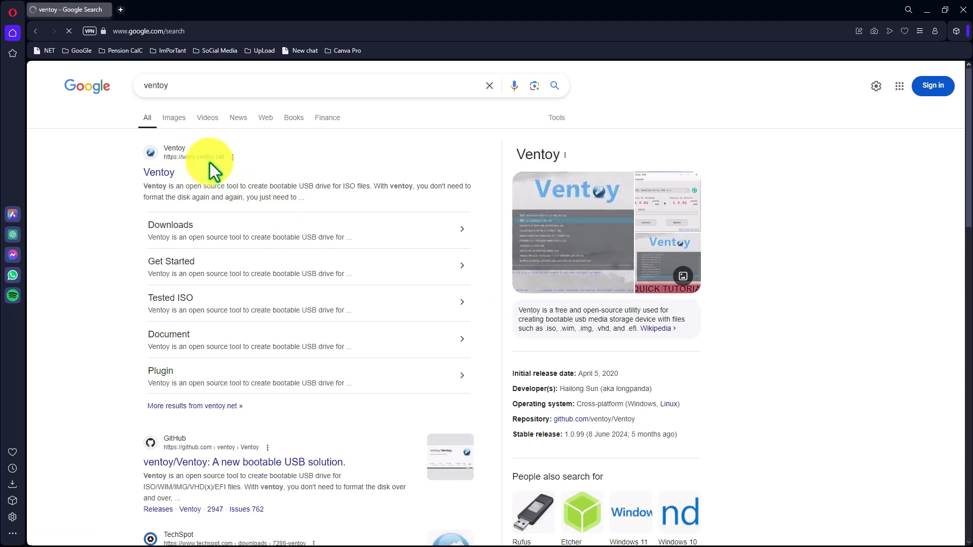
click(175, 152)
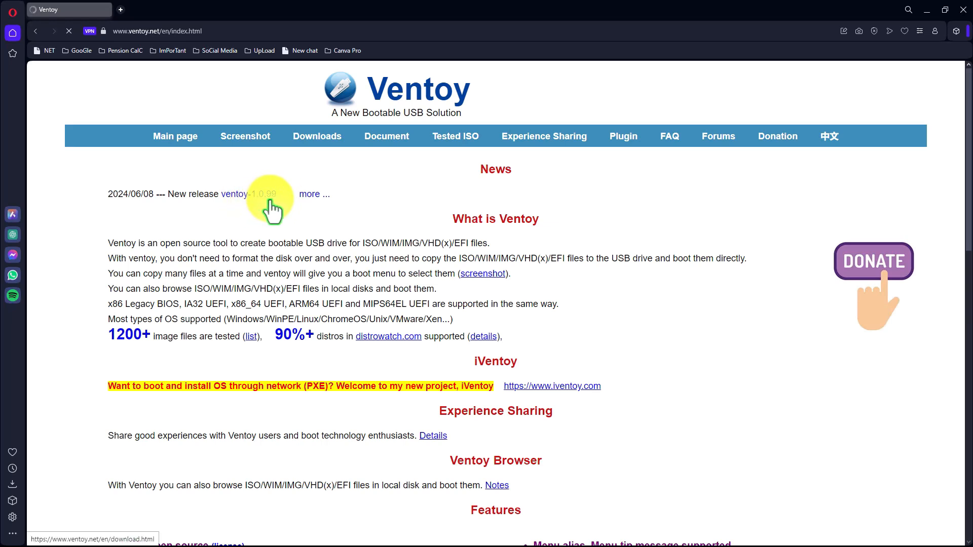
scroll(426, 292, down, 13)
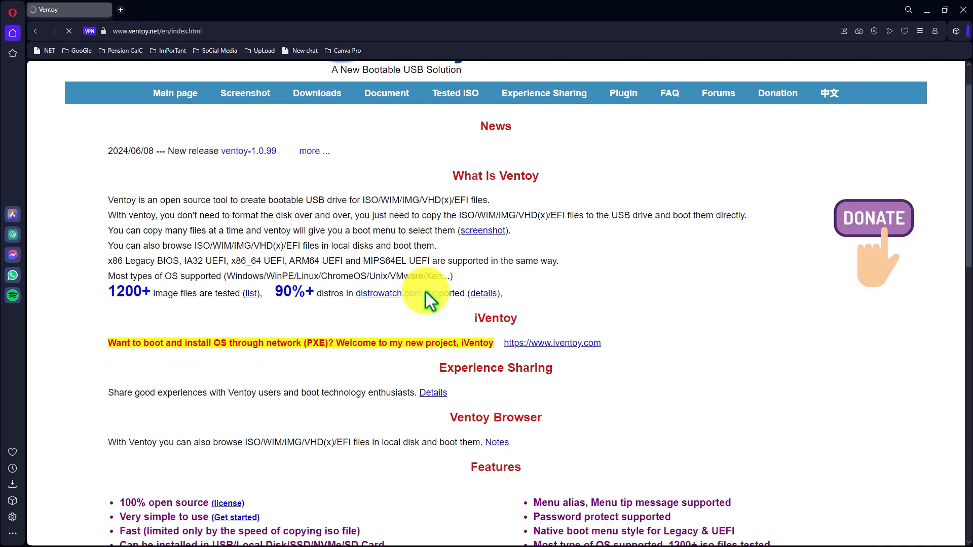
scroll(425, 293, up, 13)
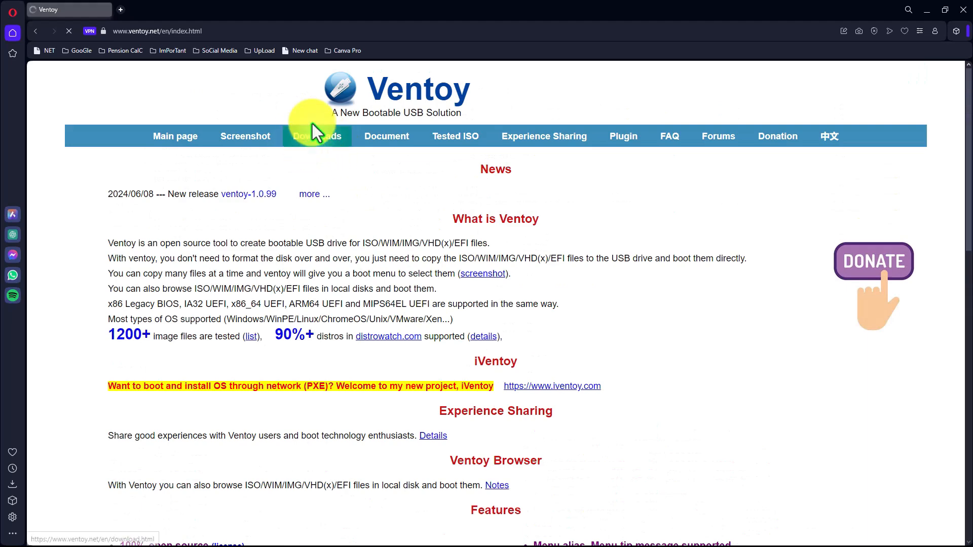
- Open Ventoy's downloads page, follow the ventoy-1.0.99-windows.zip entry to SourceForge, and download the latest version
click(325, 150)
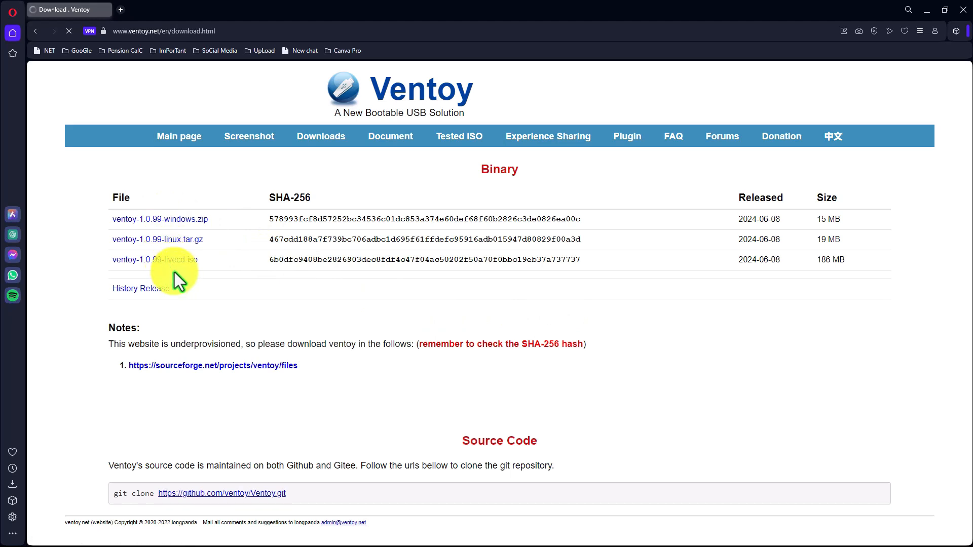
click(175, 220)
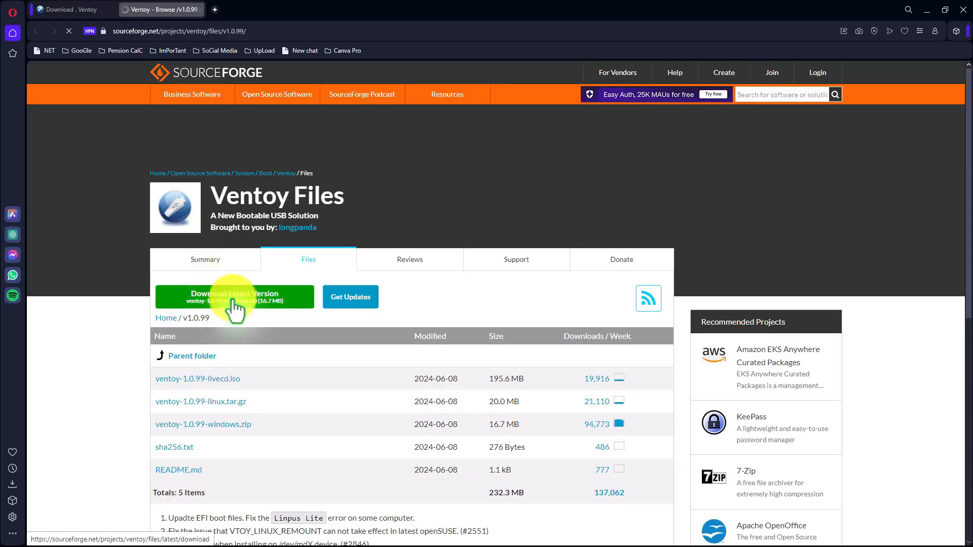
click(232, 302)
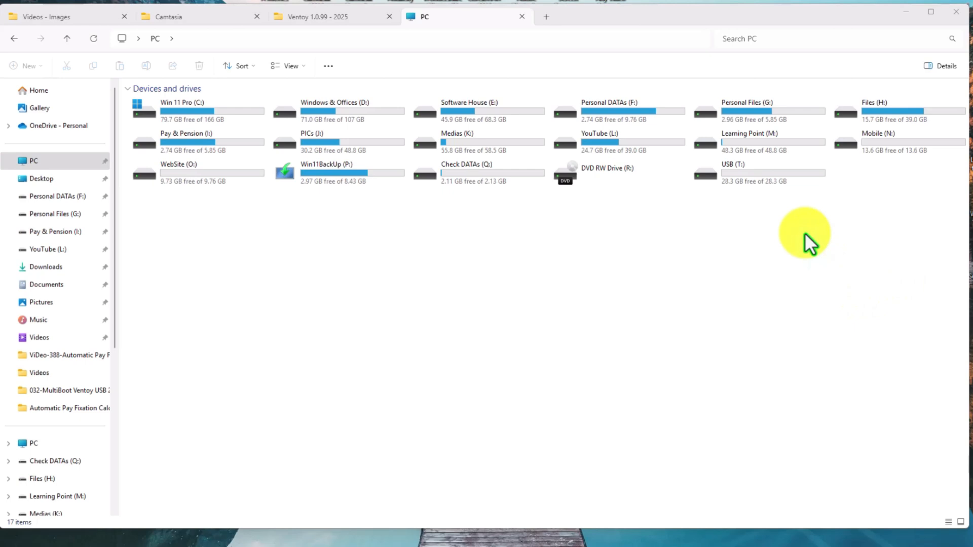
- Inspect the contents of the USB (T:) drive and return to the PC drive overview
click(721, 181)
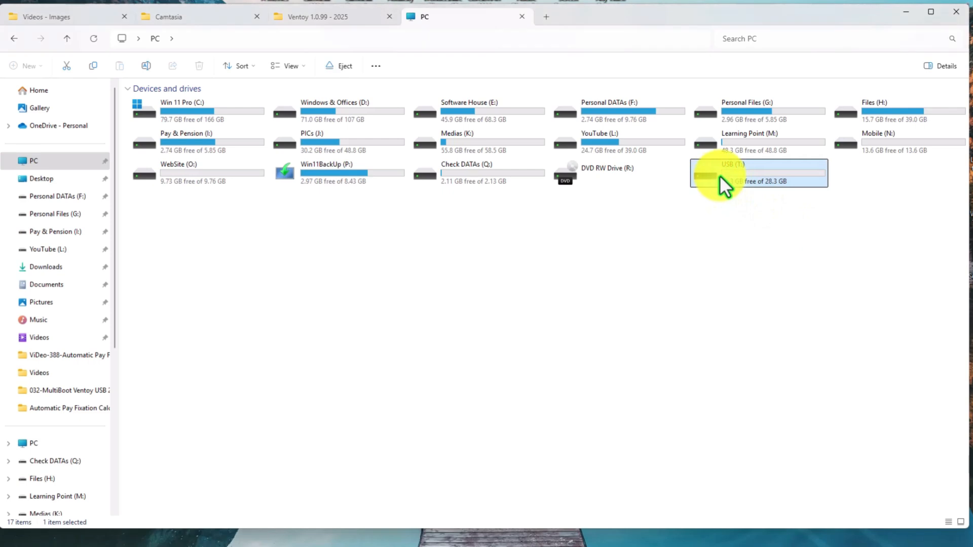
double_click(708, 170)
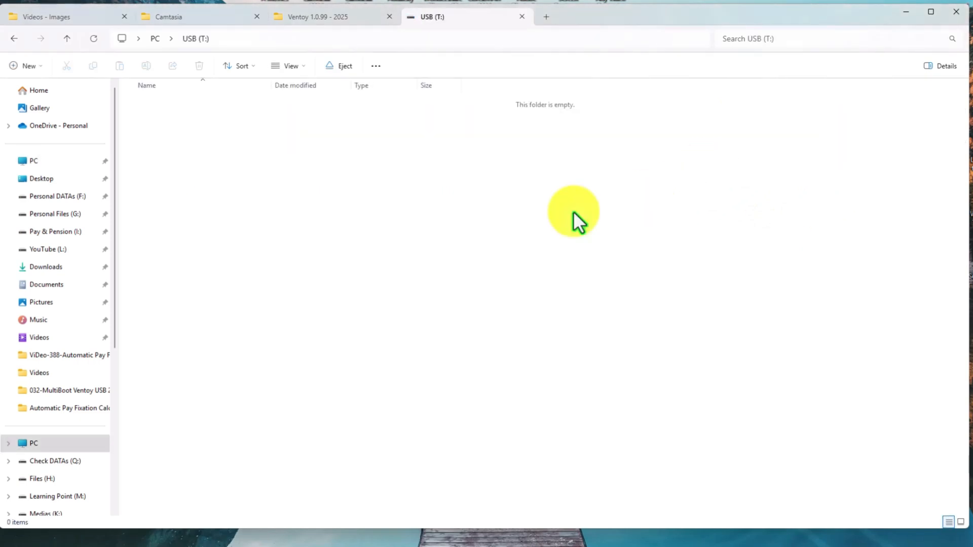
drag(187, 126, 731, 375)
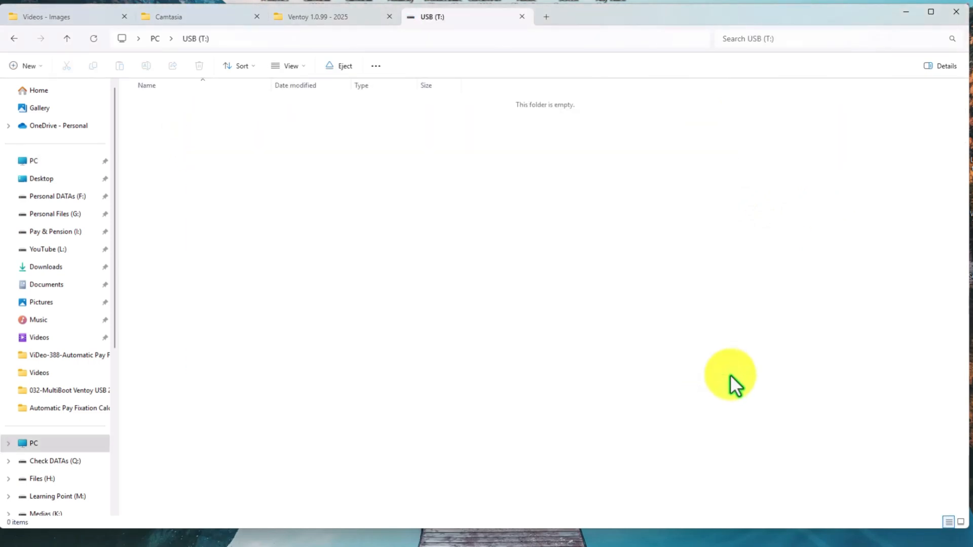
click(65, 41)
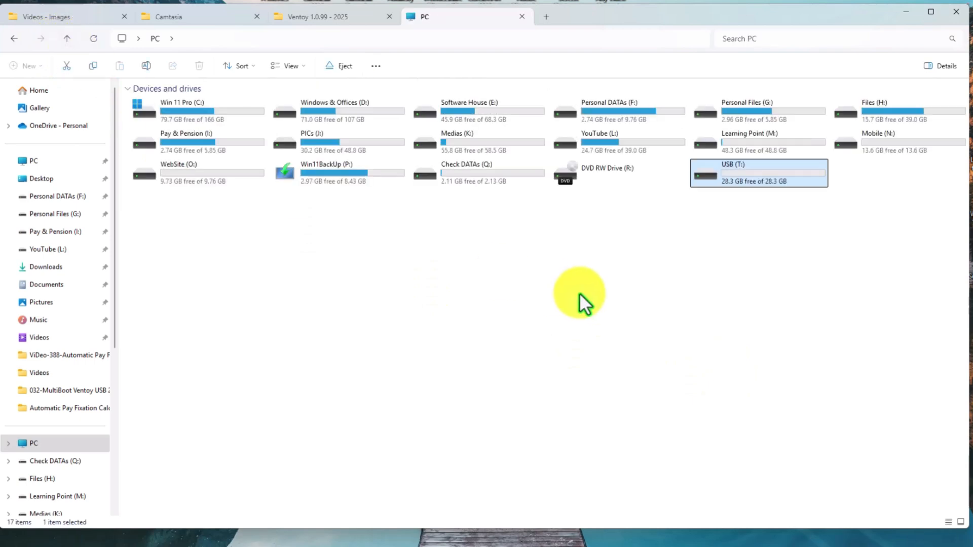
- Launch the Ventoy2Disk application from the Ventoy 1.0.99 - 2025 folder and move its window clear of the centre
click(320, 20)
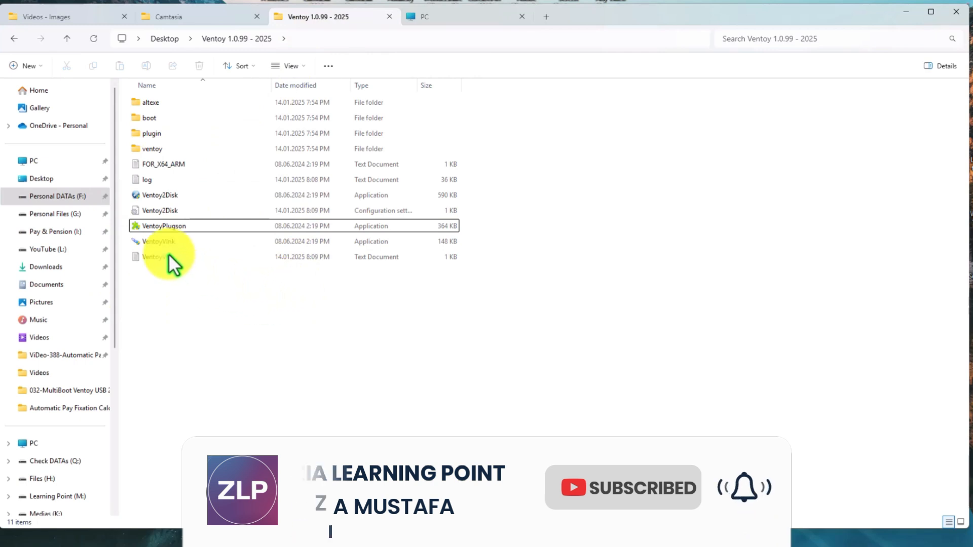
click(144, 196)
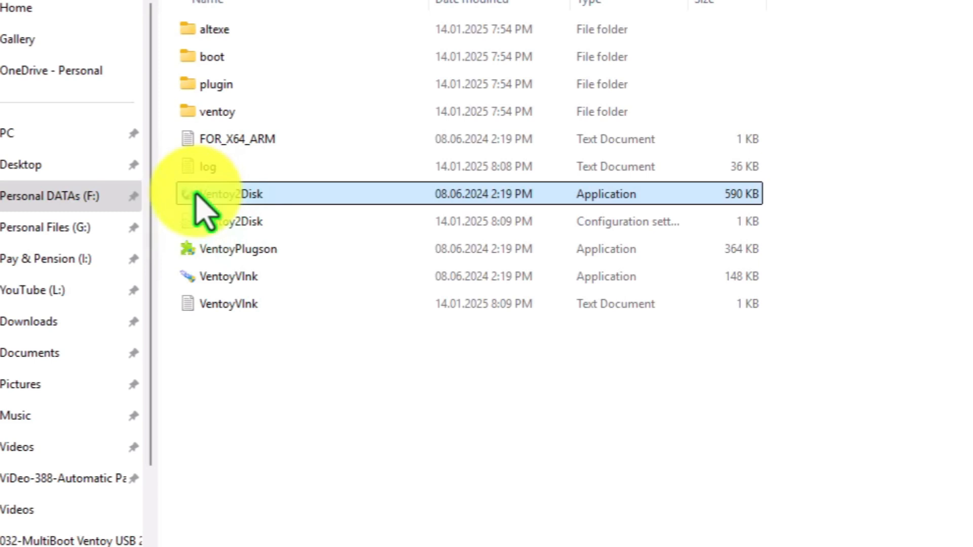
double_click(198, 195)
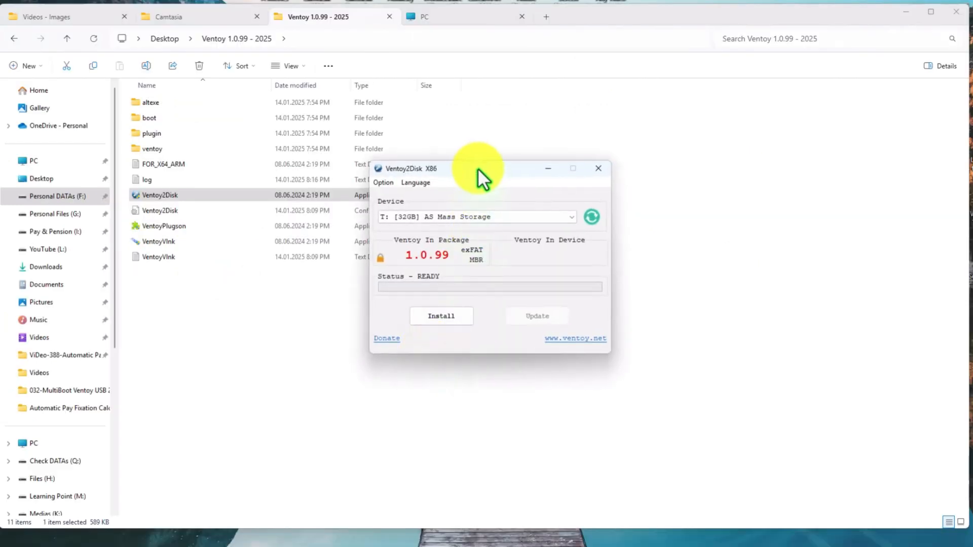
drag(477, 167, 452, 138)
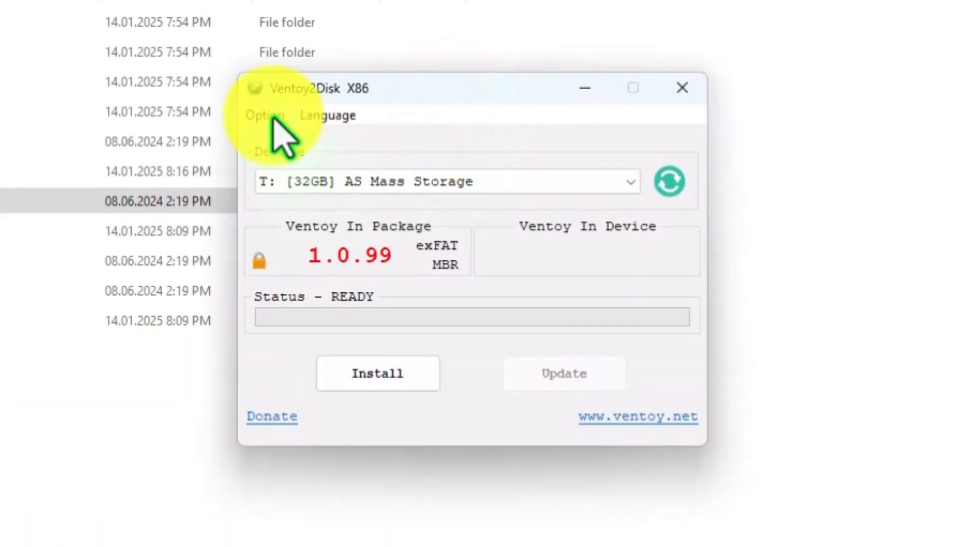
- Look through Ventoy2Disk's options, including the available partition styles, and leave them as they are
click(358, 150)
mouse_move(332, 167)
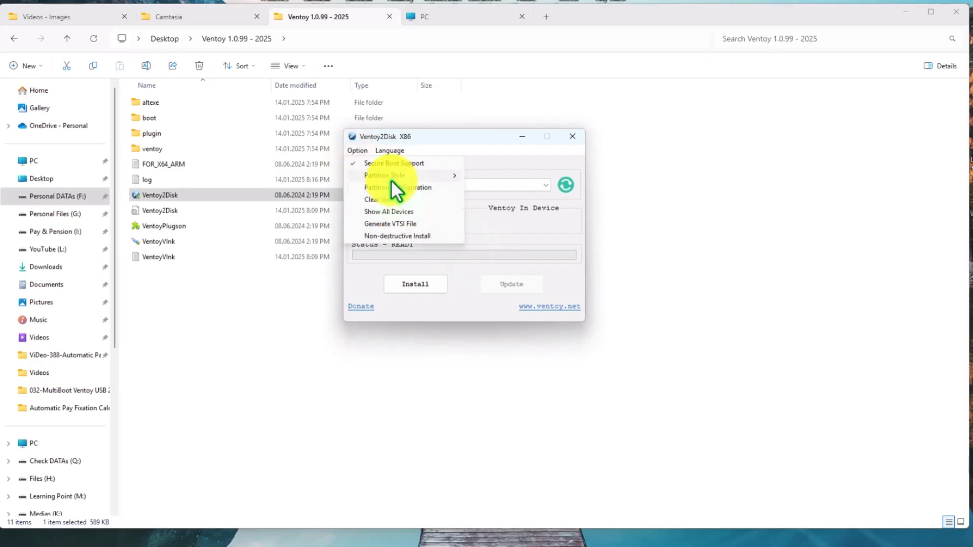
mouse_move(391, 179)
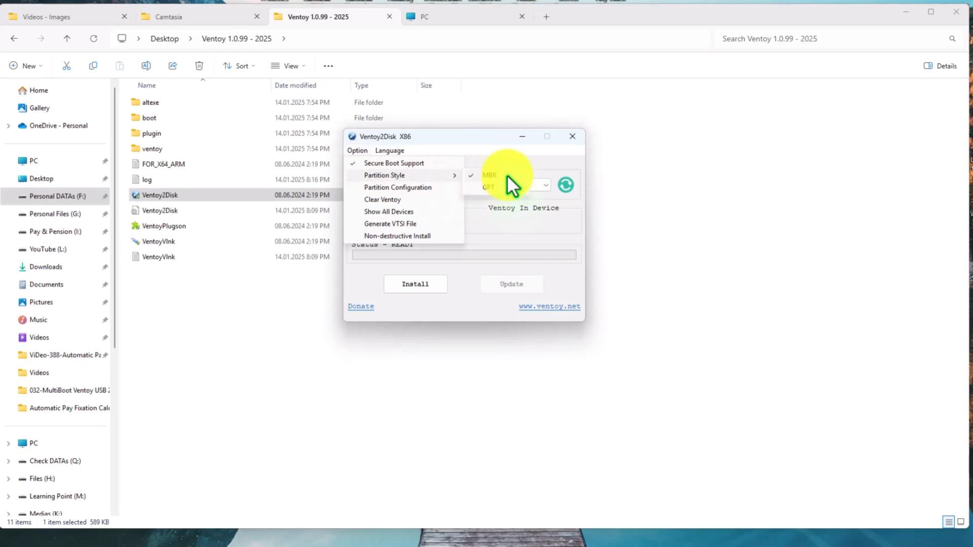
click(509, 239)
- Open Windows Disk Management and widen its window to show the disks' partitions
mouse_move(397, 535)
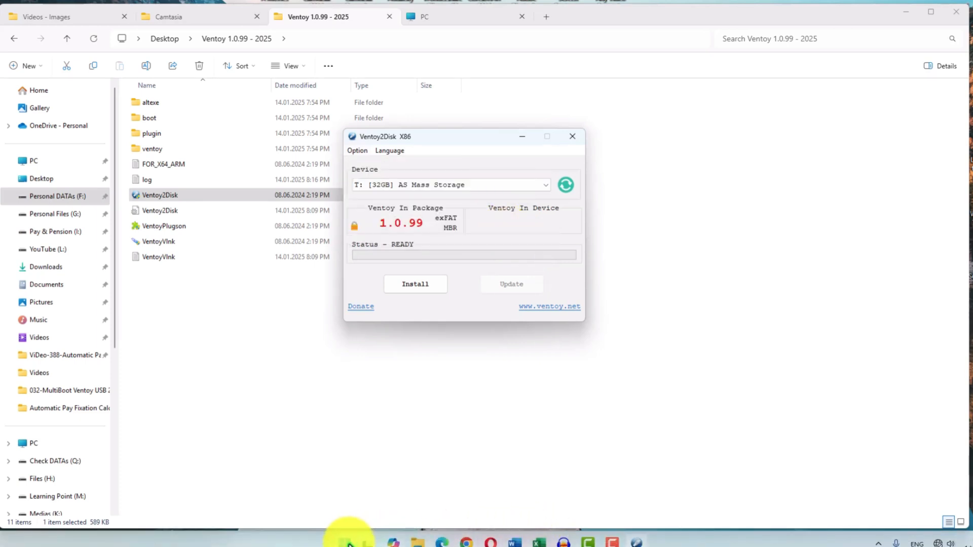
right_click(349, 544)
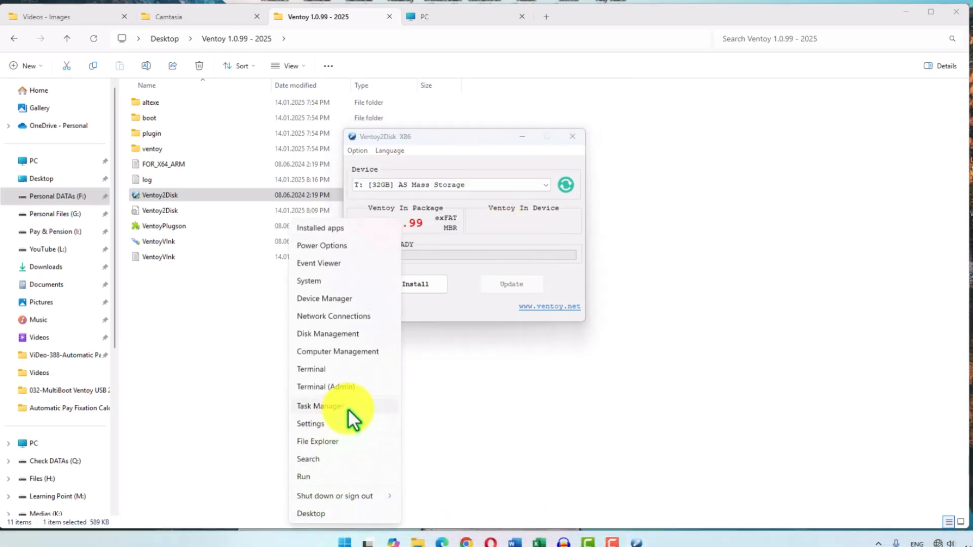
click(323, 336)
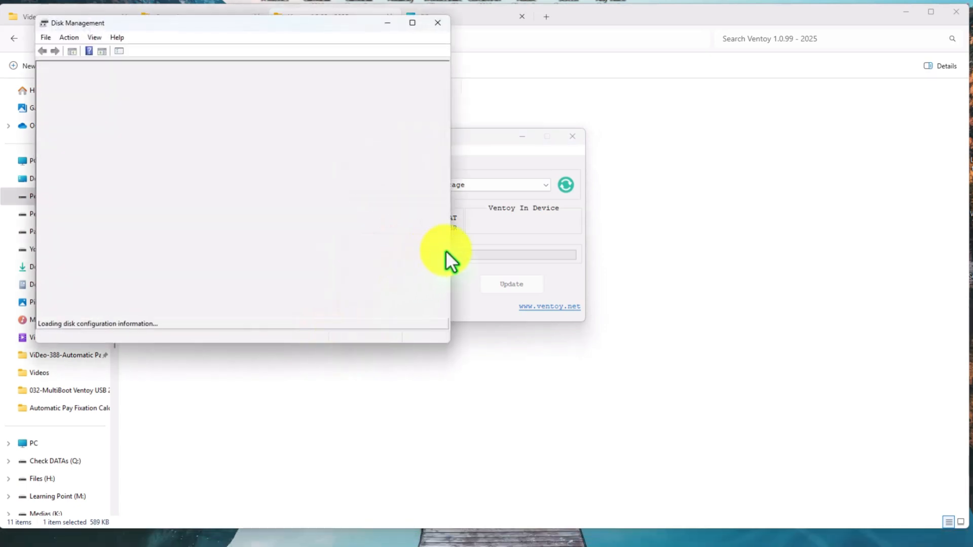
drag(450, 254, 784, 279)
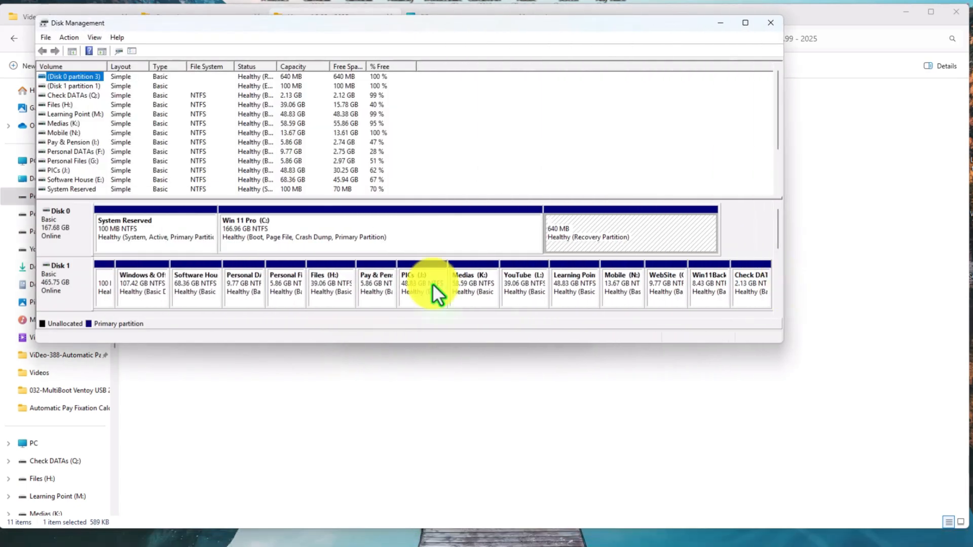
- Check Disk 0's partition style in its volume properties and close Disk Management
right_click(62, 285)
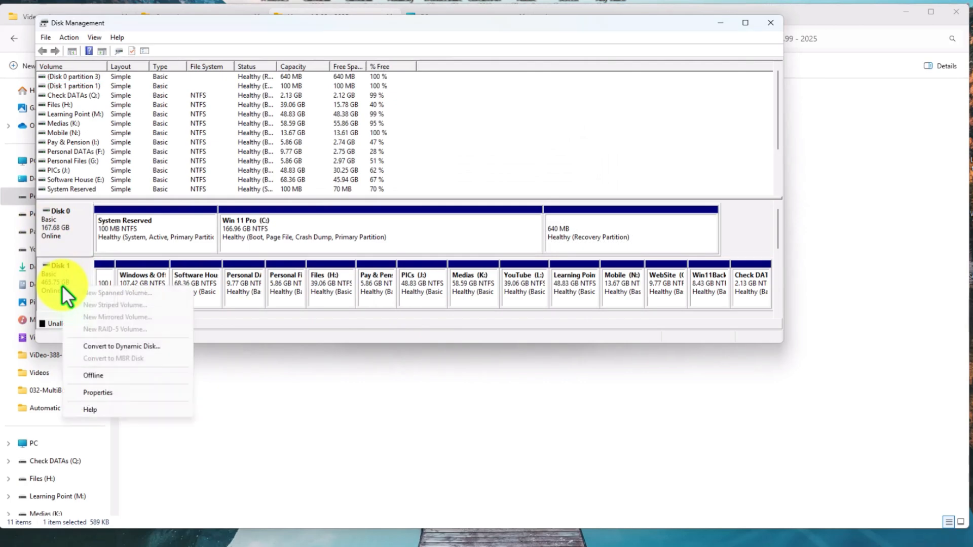
right_click(60, 238)
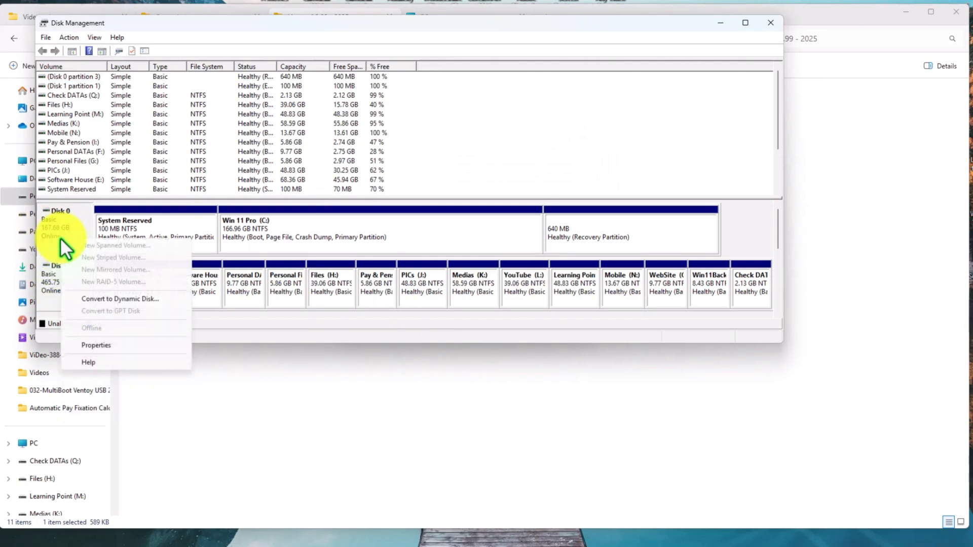
click(98, 345)
drag(172, 93, 372, 145)
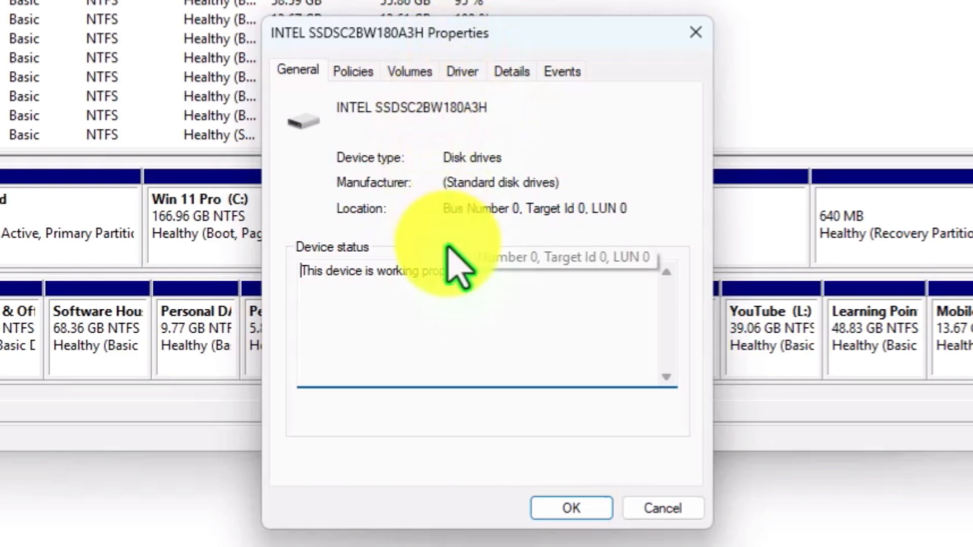
click(393, 71)
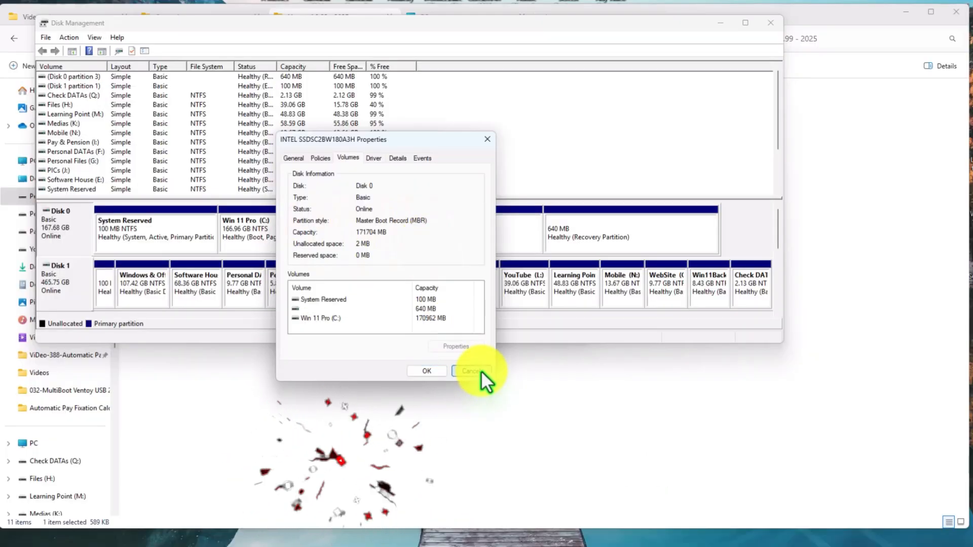
click(663, 509)
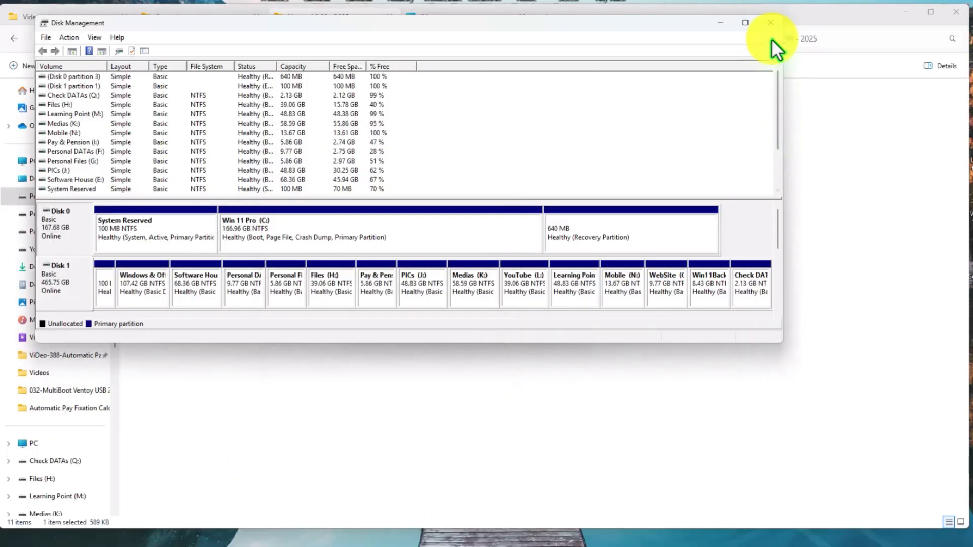
click(771, 23)
- Review the MBR and GPT partition style choices in Ventoy2Disk, keeping MBR selected
click(357, 151)
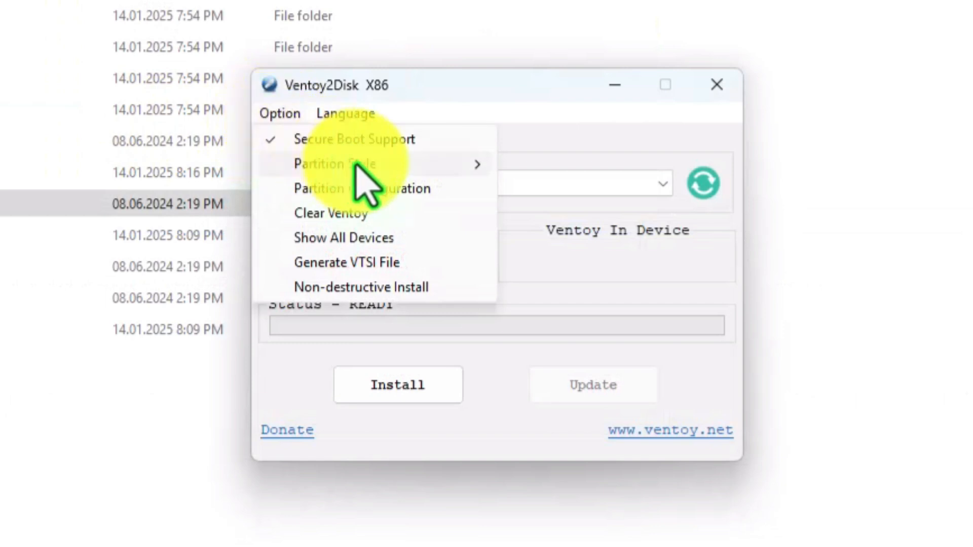
mouse_move(368, 160)
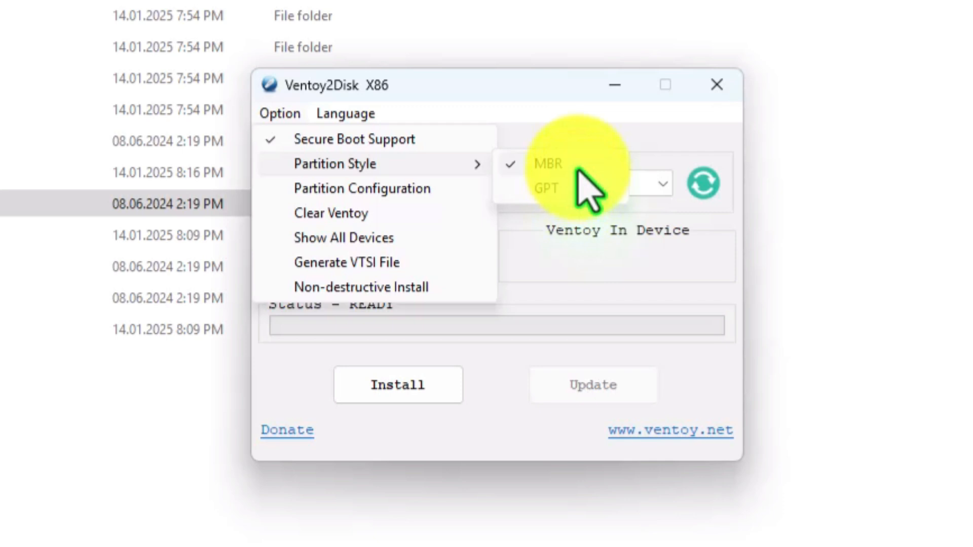
click(522, 97)
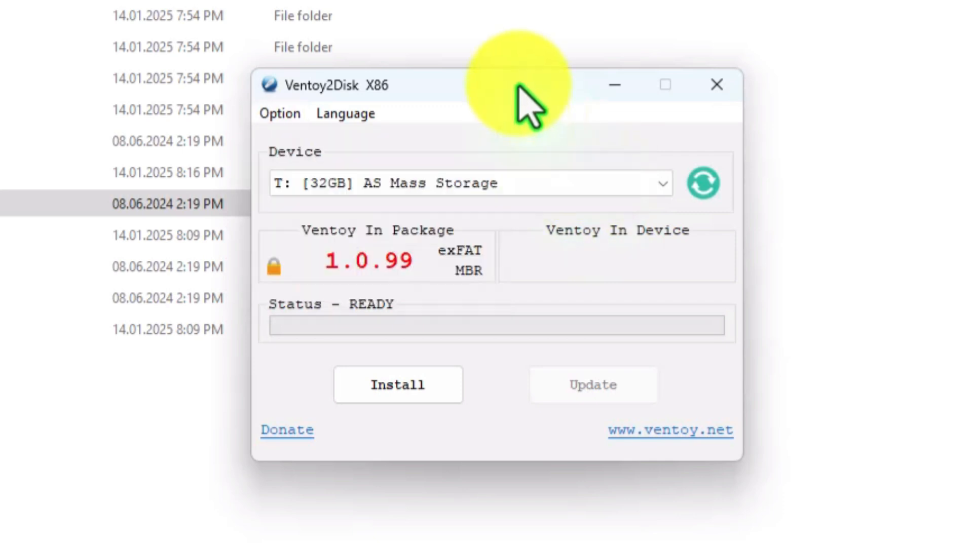
- Refresh the device list and select T: [32GB] AS Mass Storage as the target device
click(705, 184)
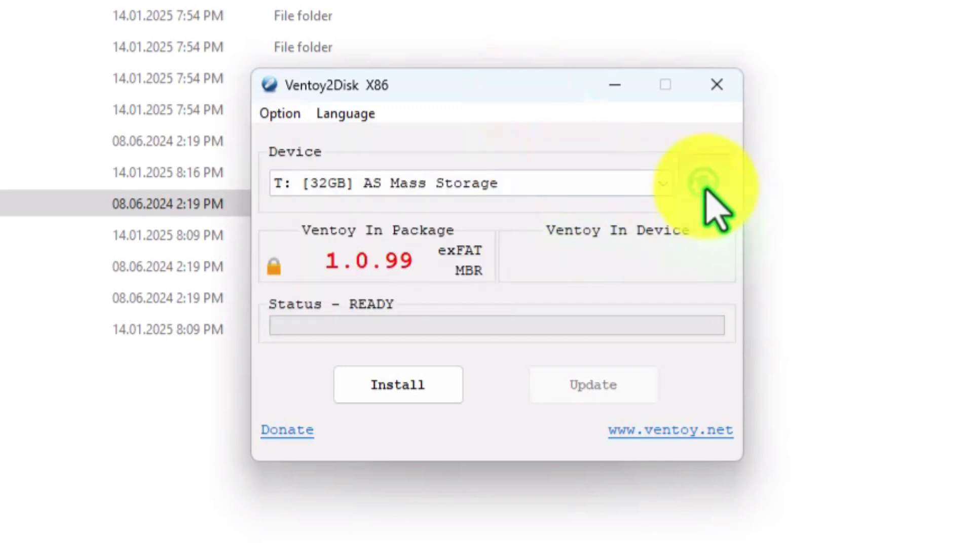
click(573, 188)
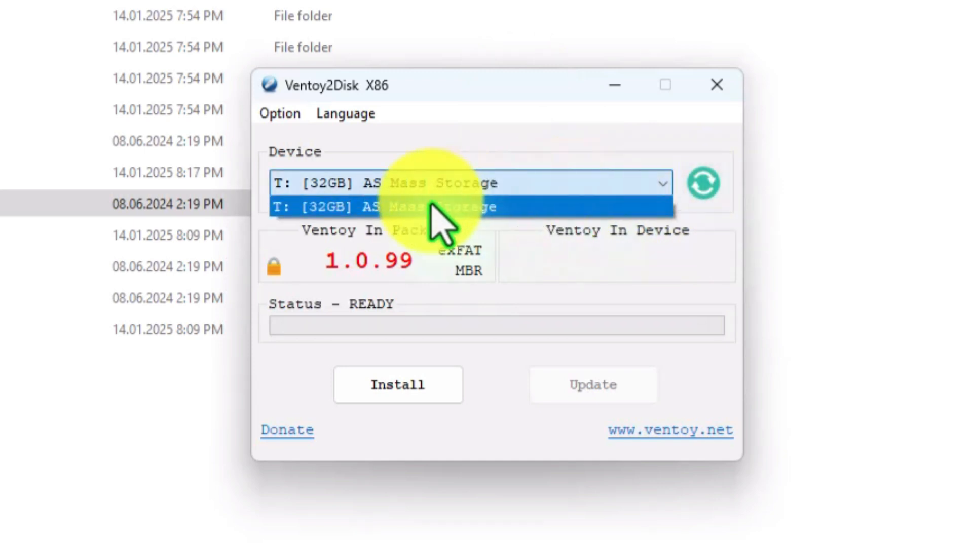
click(381, 213)
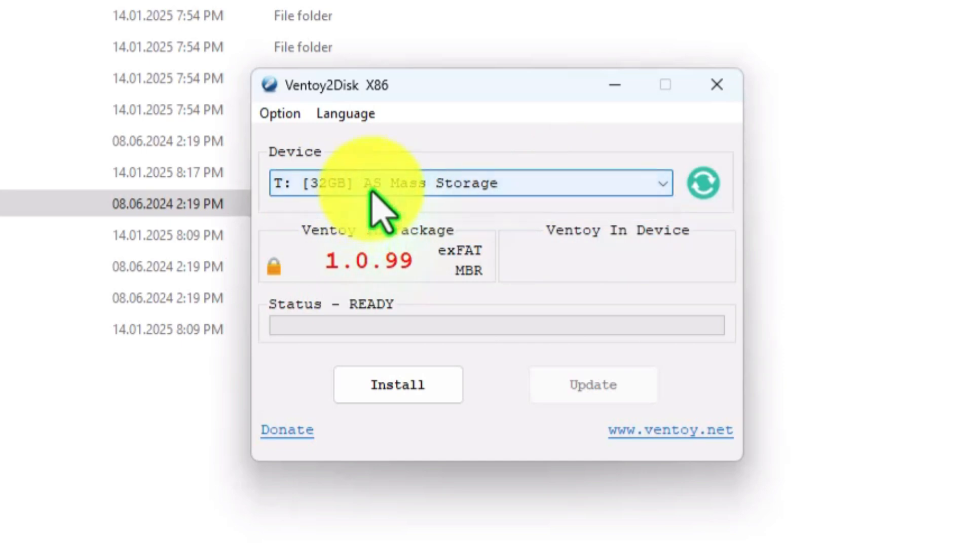
- Install Ventoy on the 32 GB USB drive, accepting both format warnings, and close Ventoy2Disk
click(386, 390)
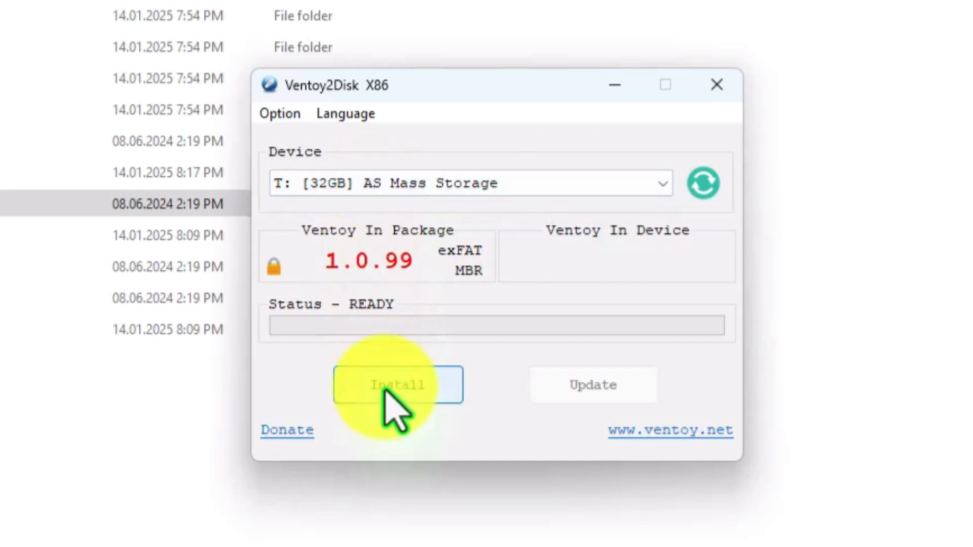
click(608, 427)
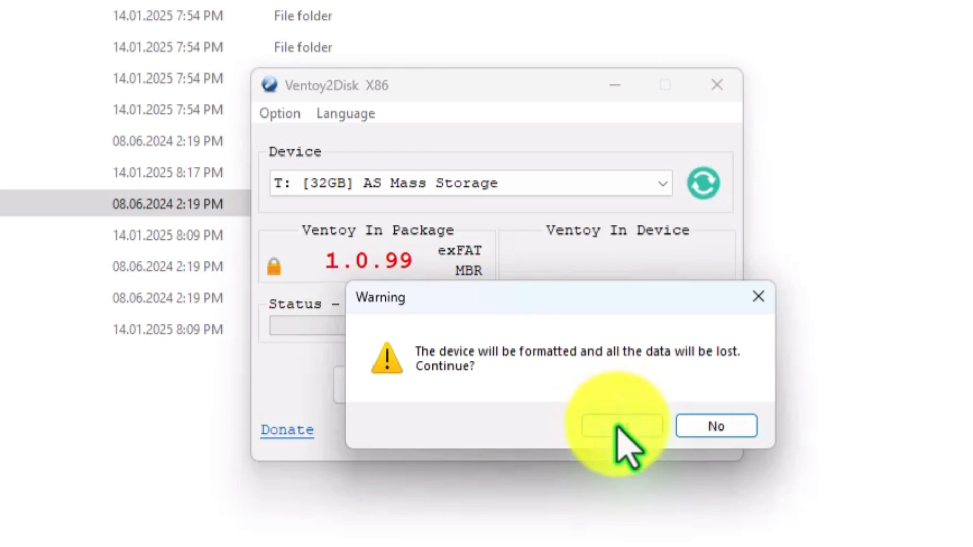
click(617, 427)
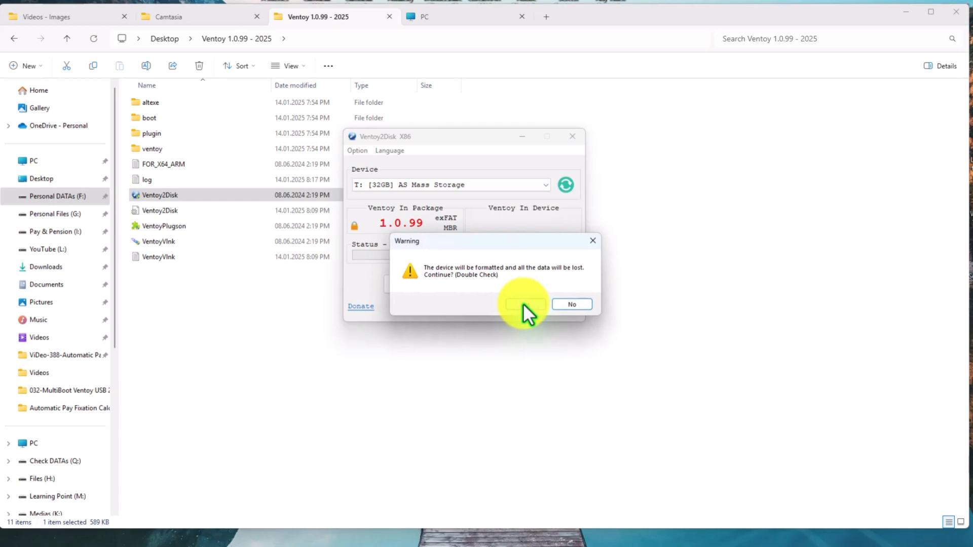
click(523, 304)
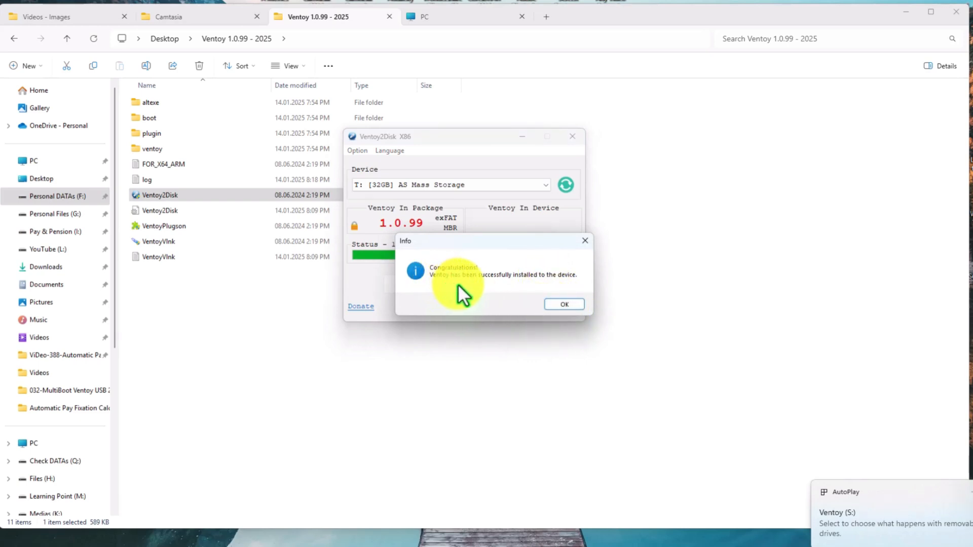
click(560, 304)
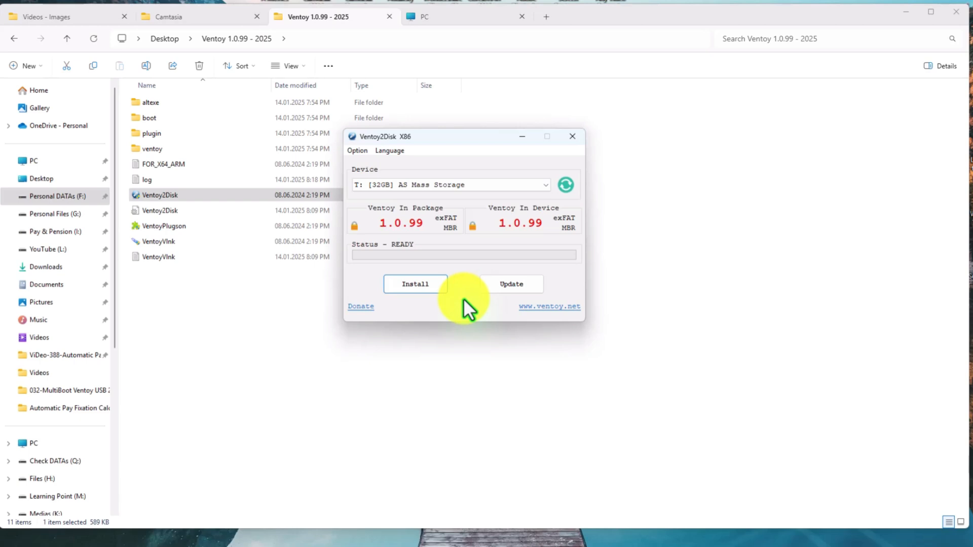
click(420, 283)
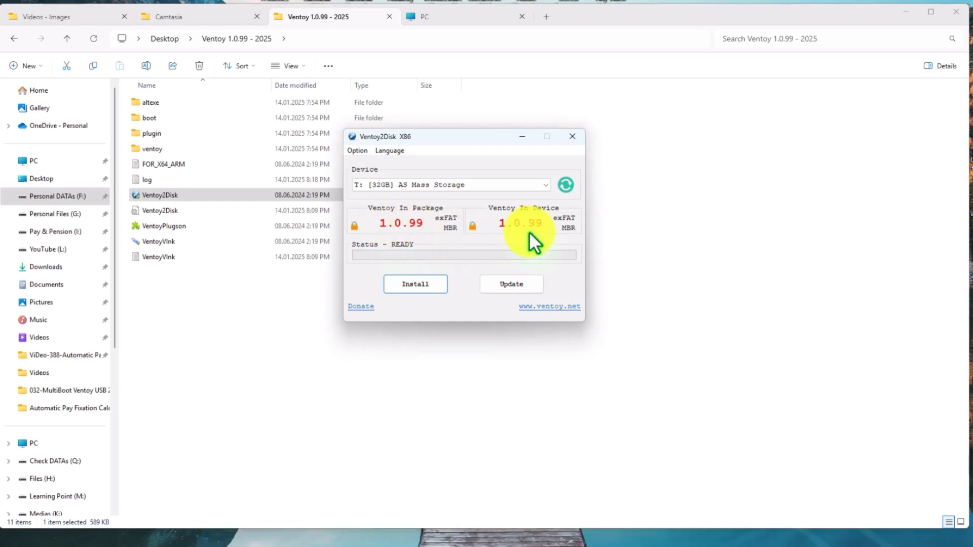
click(495, 284)
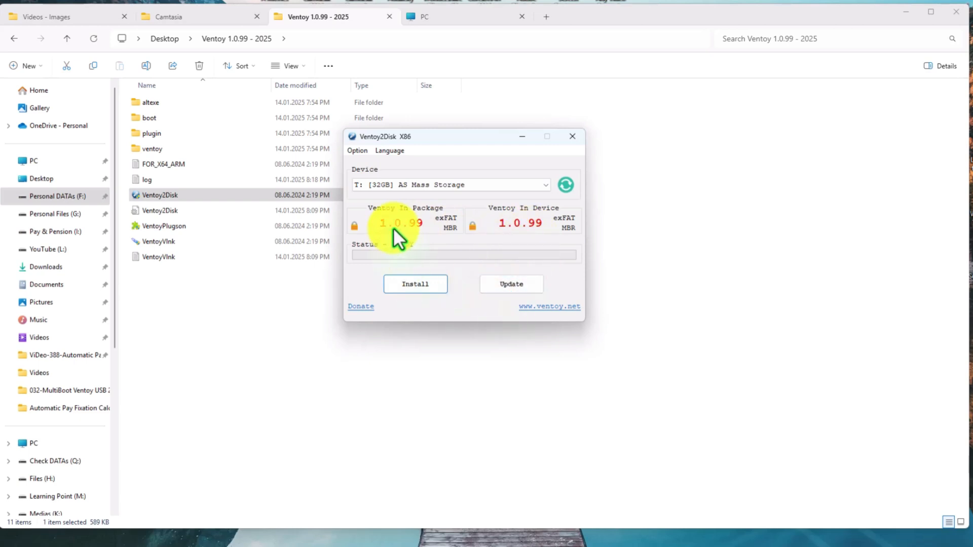
click(573, 138)
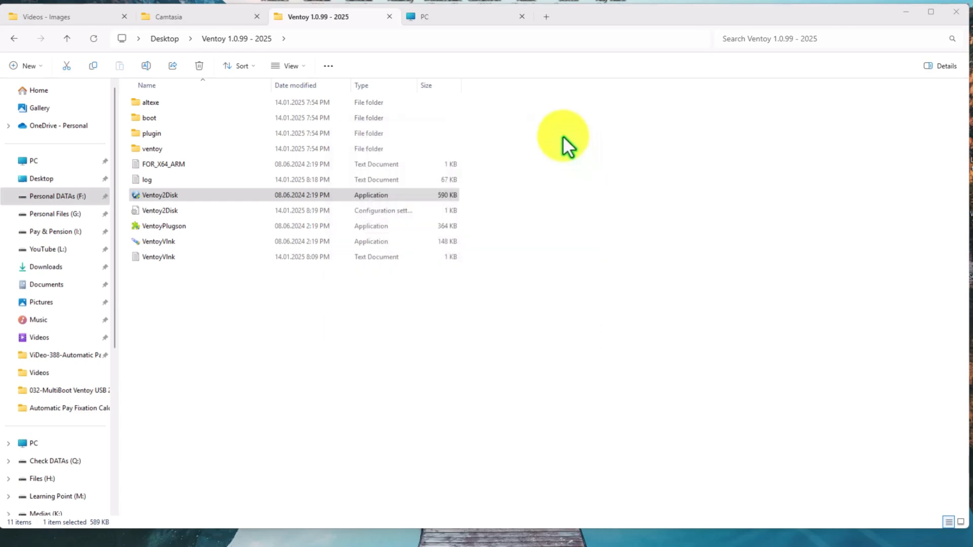
- Open the Ventoy (S:) drive from the PC view in File Explorer to check its contents
click(461, 17)
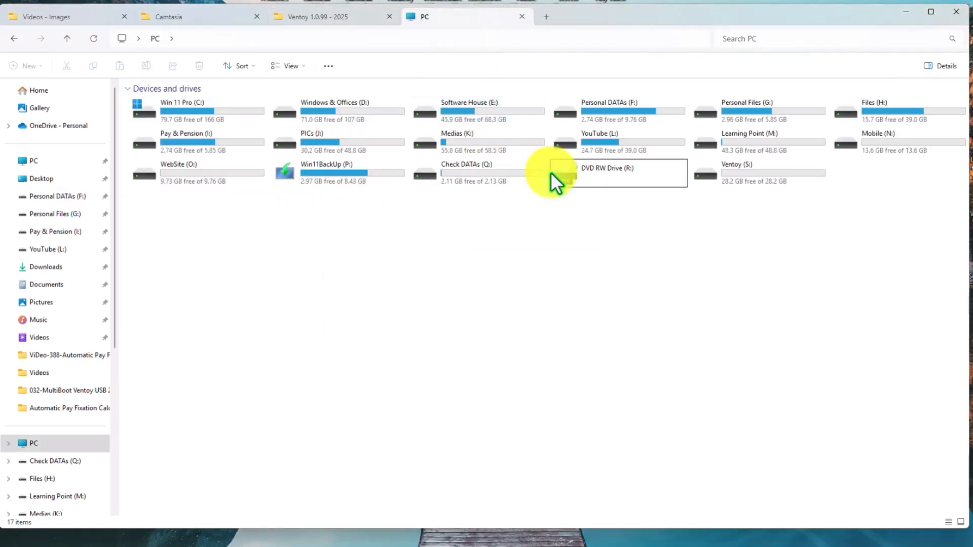
click(735, 175)
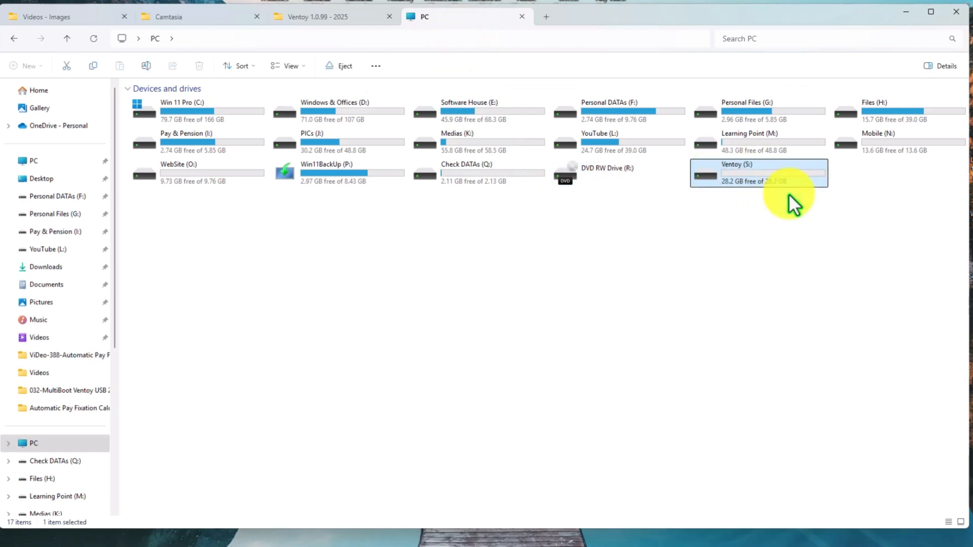
double_click(752, 175)
drag(189, 136, 658, 388)
drag(854, 450, 133, 89)
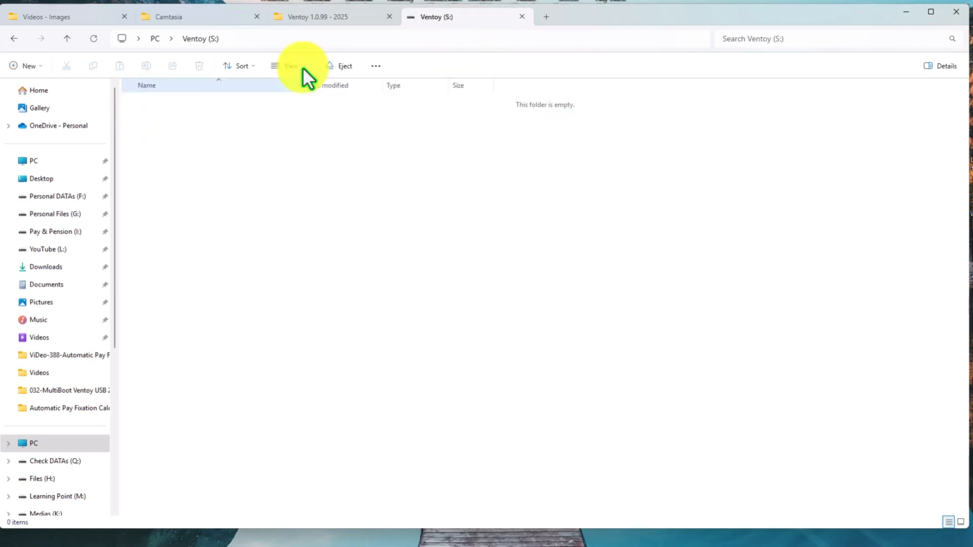
- Open the Windows 10 folder inside Windows Applications on the Windows & Offices (D:) drive, keeping Ventoy (S:) open separately
click(317, 21)
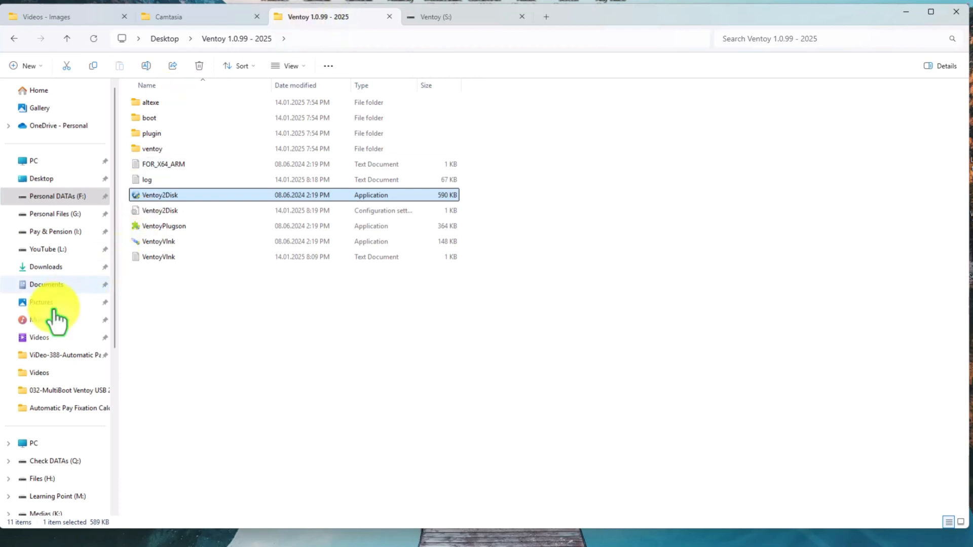
scroll(60, 499, down, 5)
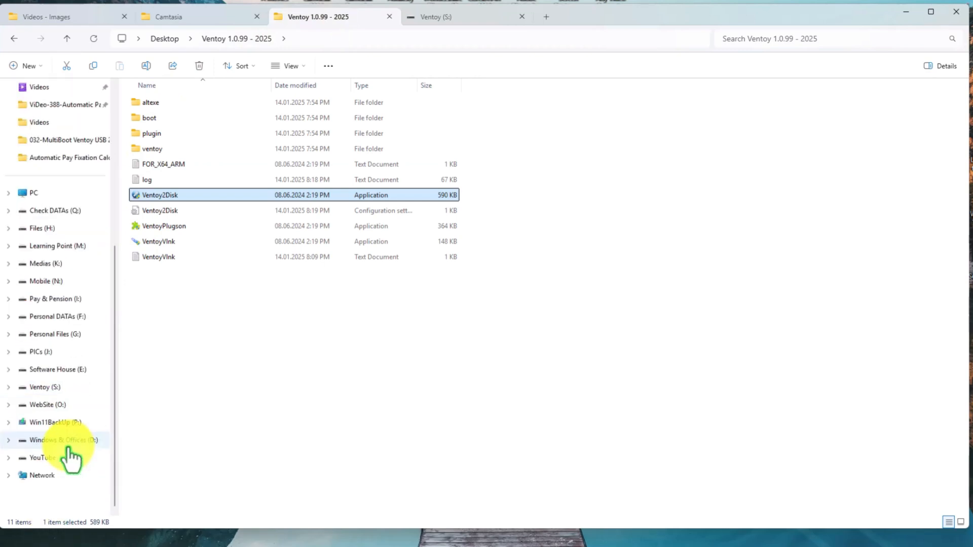
click(63, 440)
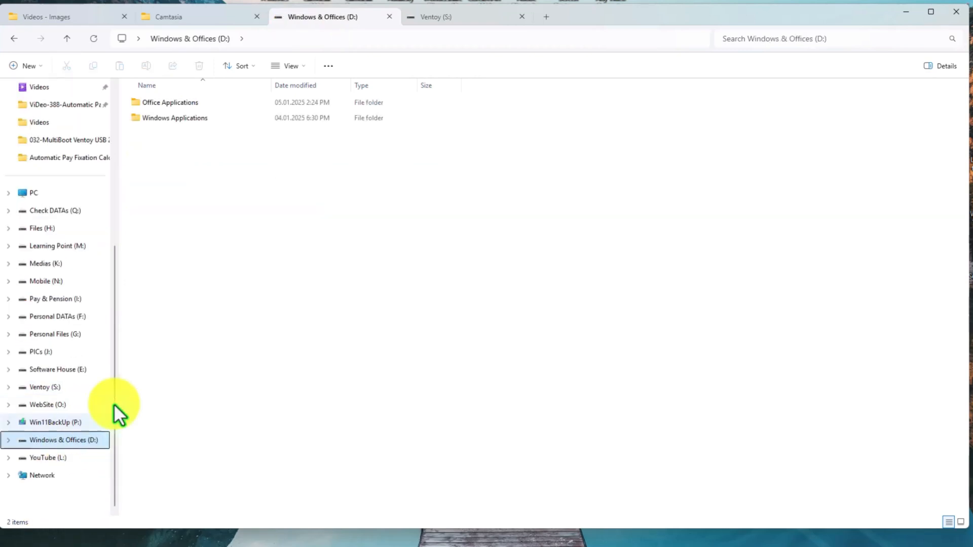
double_click(182, 121)
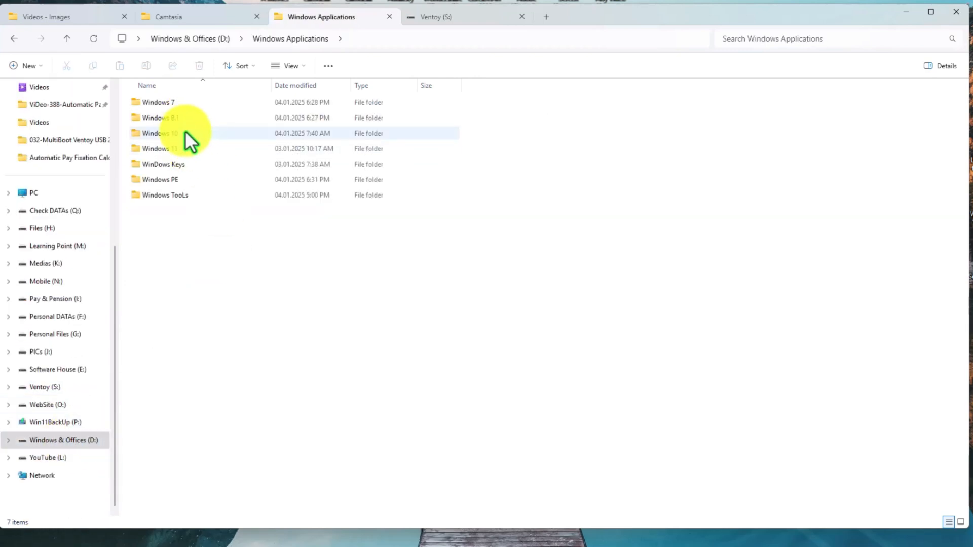
double_click(184, 133)
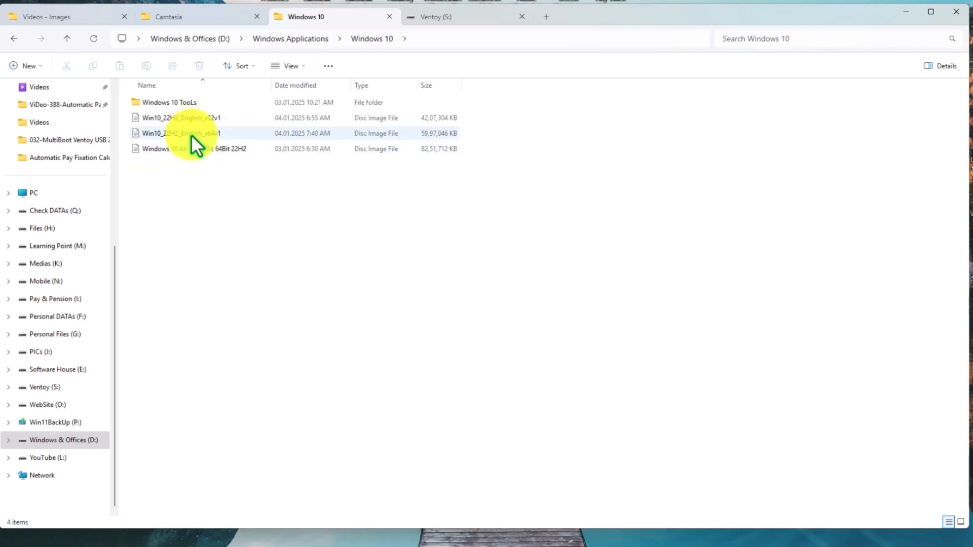
- Compare the Windows 10 disc images and copy Win10_22H2_English_x64v1 to the Ventoy (S:) drive
click(190, 134)
click(191, 116)
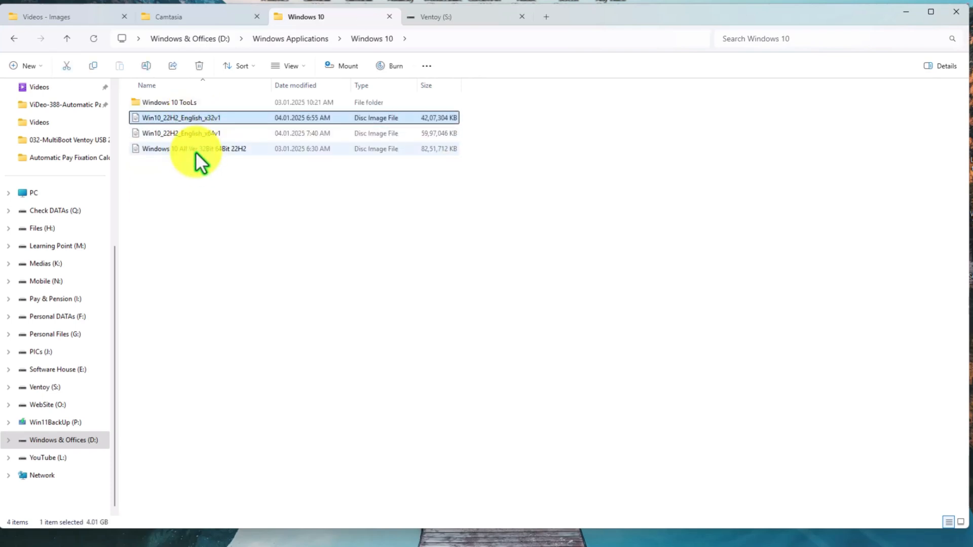
click(195, 150)
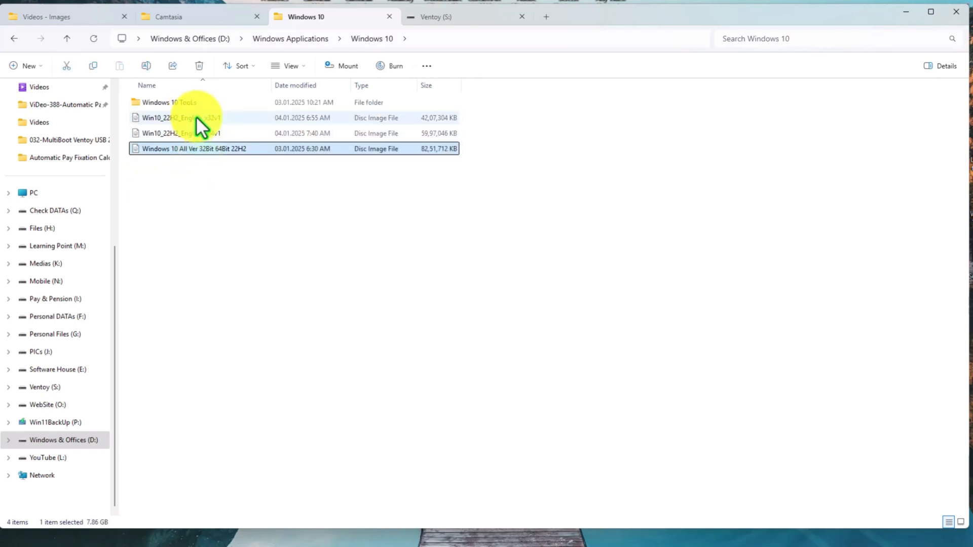
click(199, 118)
click(199, 134)
click(196, 150)
key(Up)
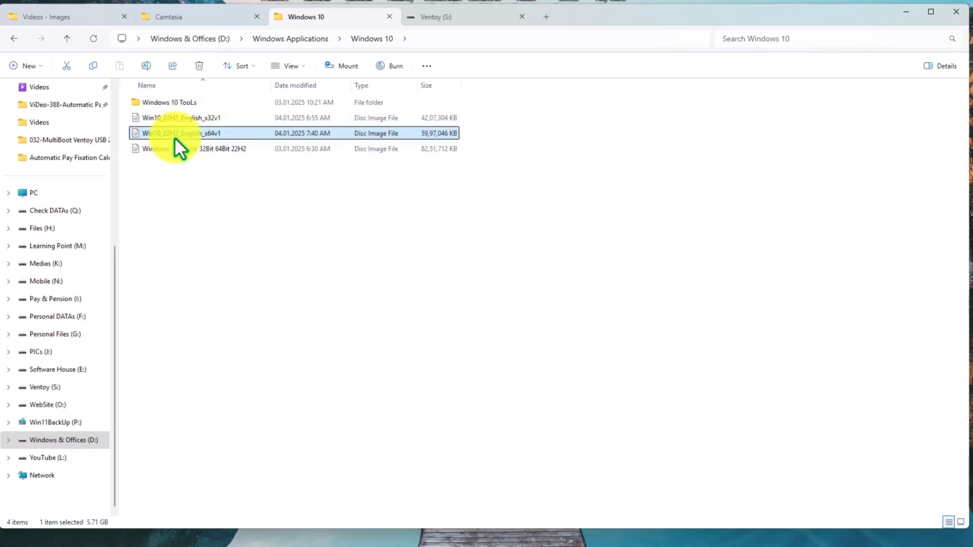
key(ctrl+c)
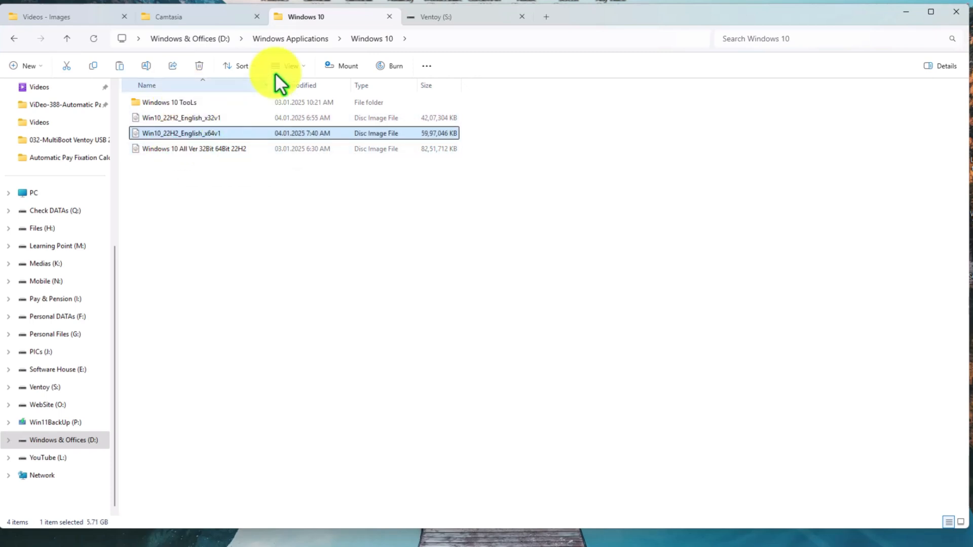
click(430, 17)
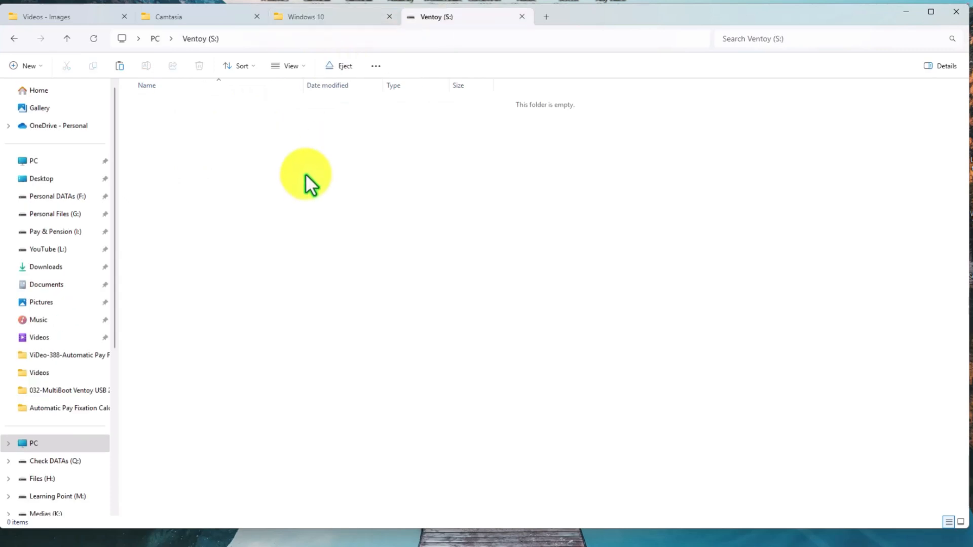
key(ctrl+v)
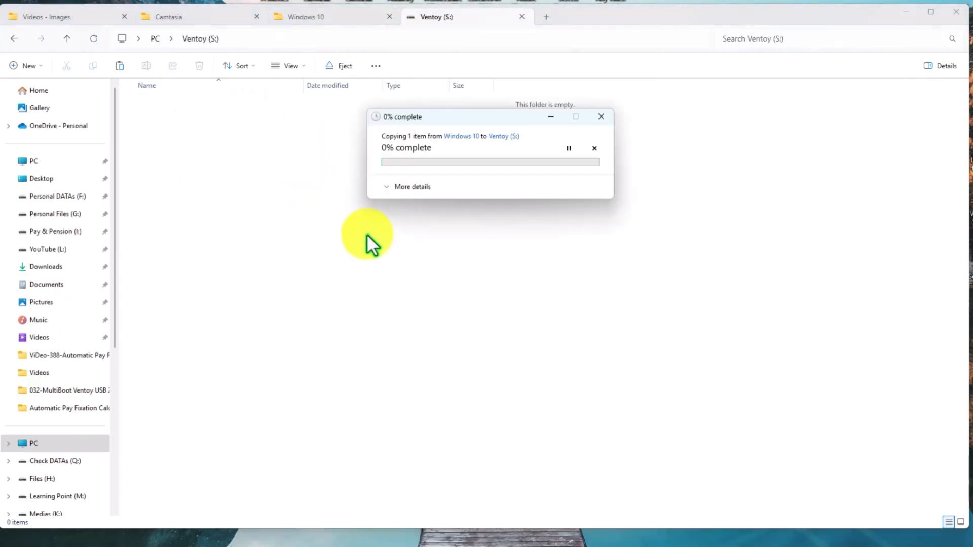
- Copy the Win11_24H2_English_x64 All Ver disc image from the Windows 11 folder to the Ventoy (S:) drive
click(324, 20)
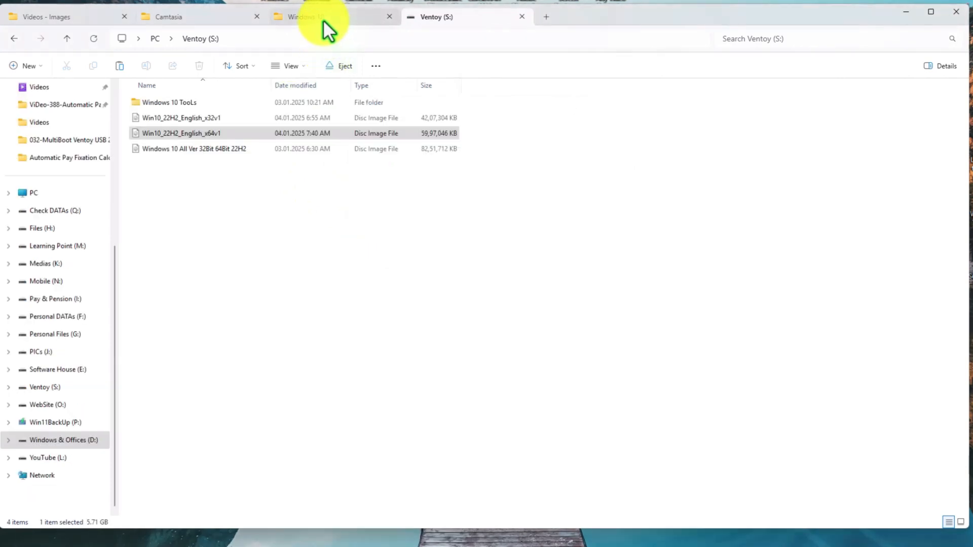
click(67, 40)
double_click(158, 149)
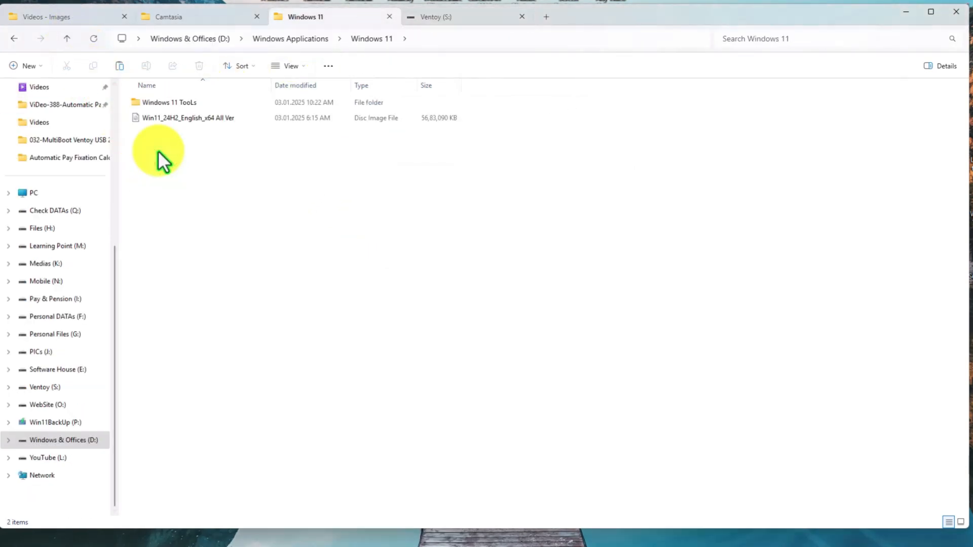
click(167, 118)
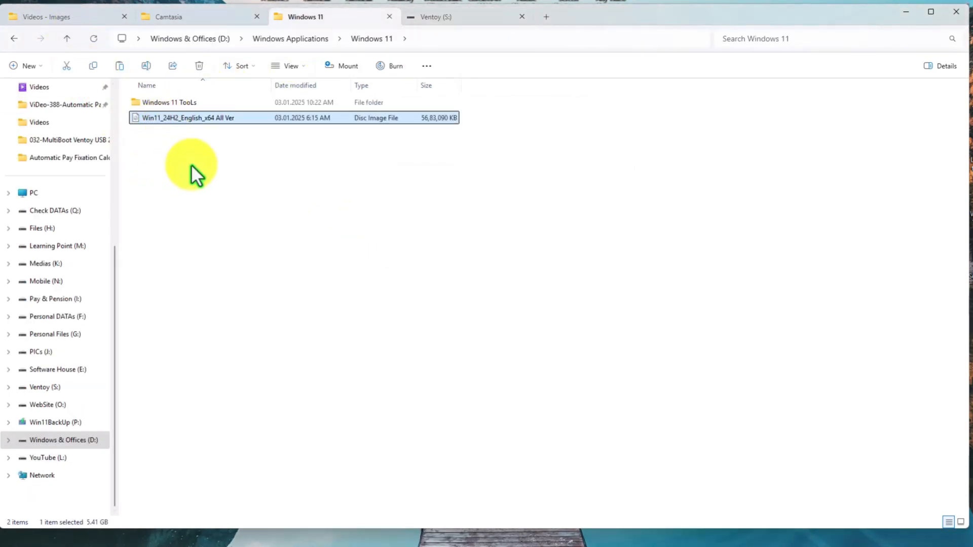
click(431, 17)
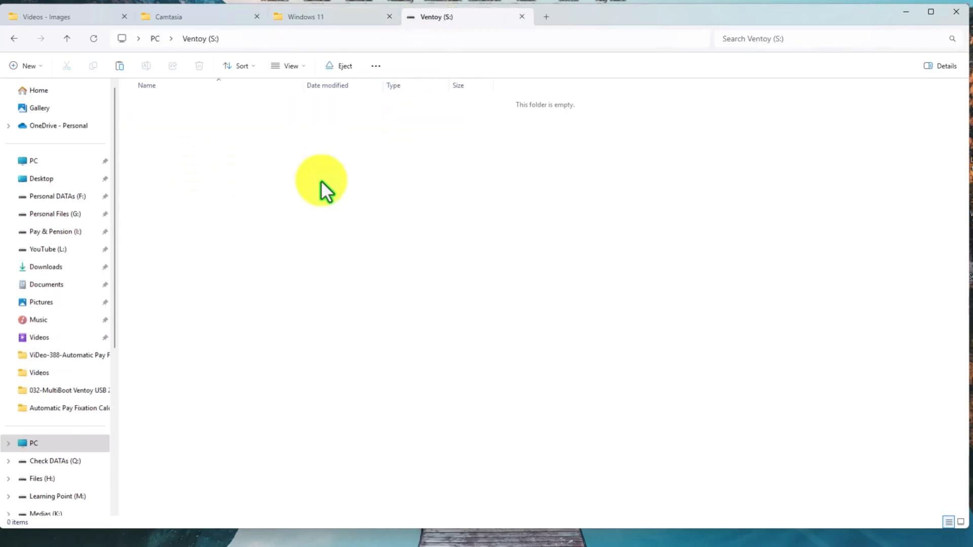
key(ctrl+v)
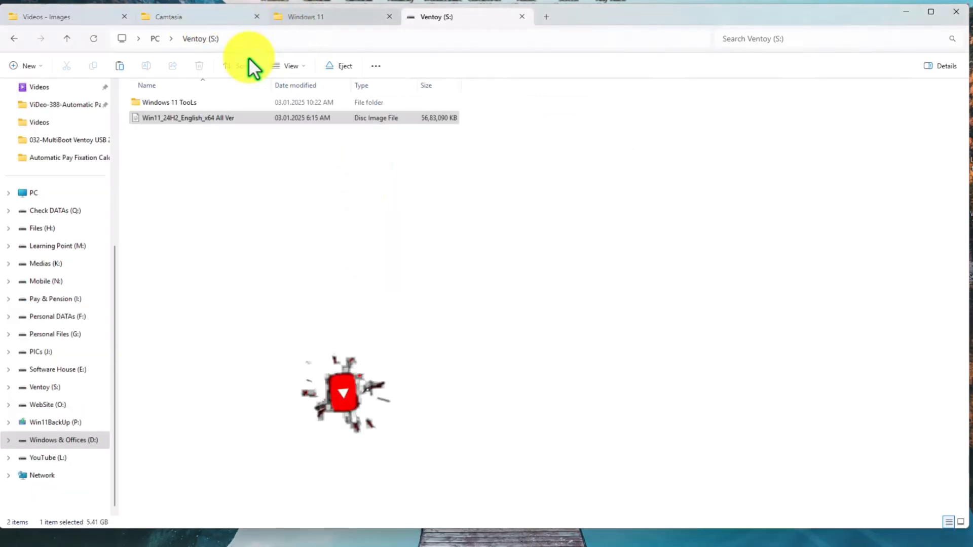
- Look through the Windows 8.1 and Windows 7 folders in Windows Applications for their disc images
click(289, 20)
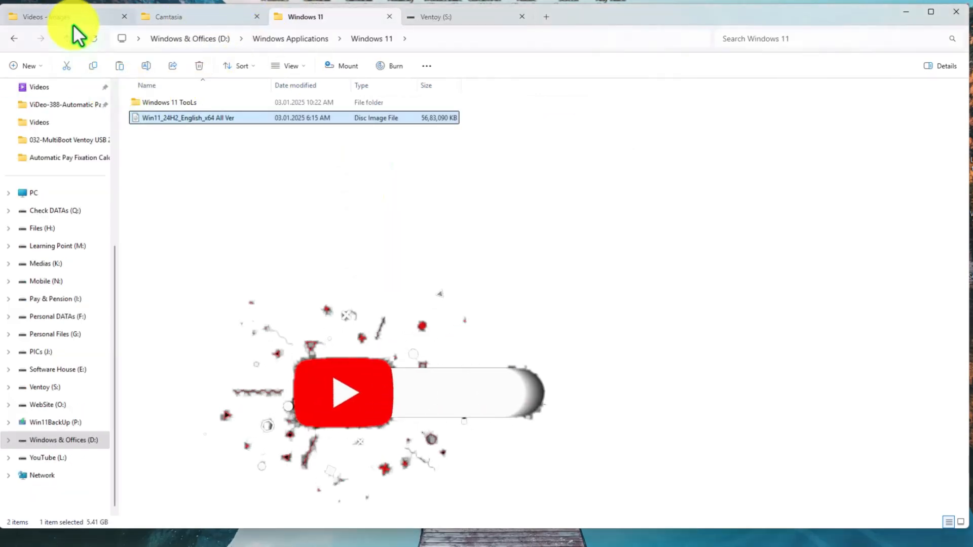
click(68, 40)
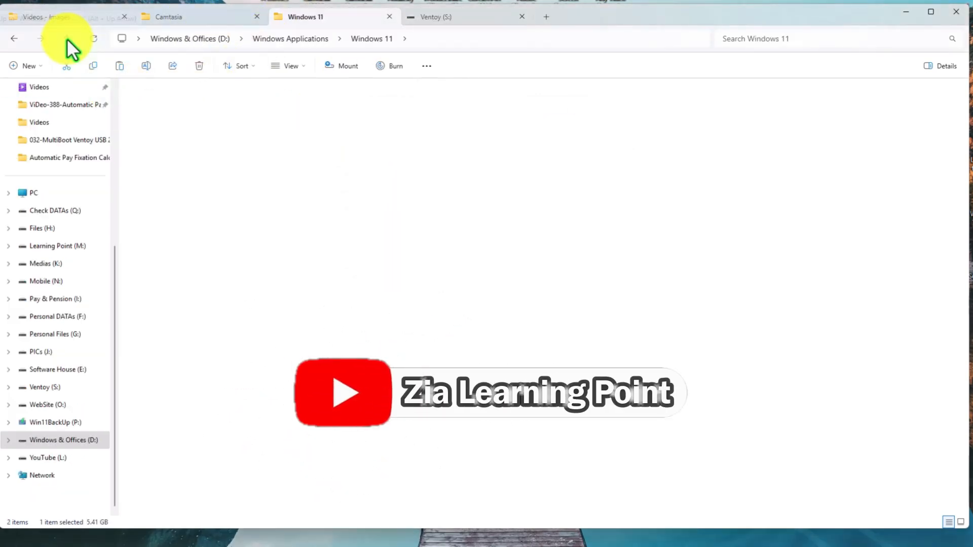
click(152, 120)
double_click(152, 121)
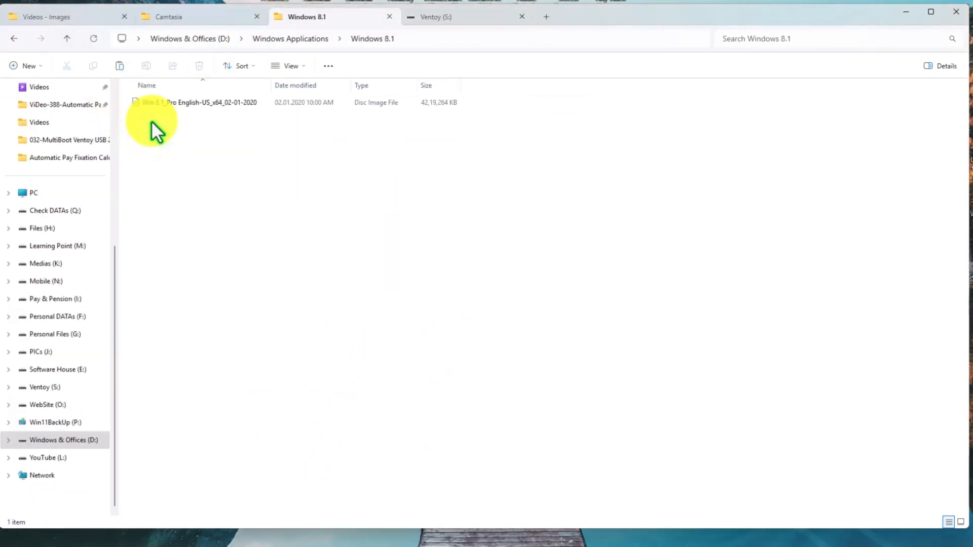
click(151, 100)
click(66, 40)
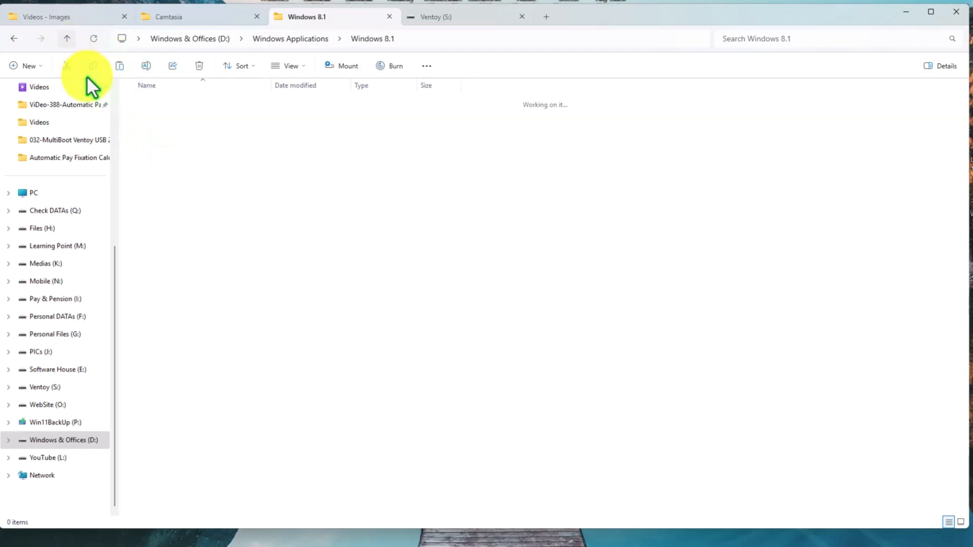
double_click(141, 105)
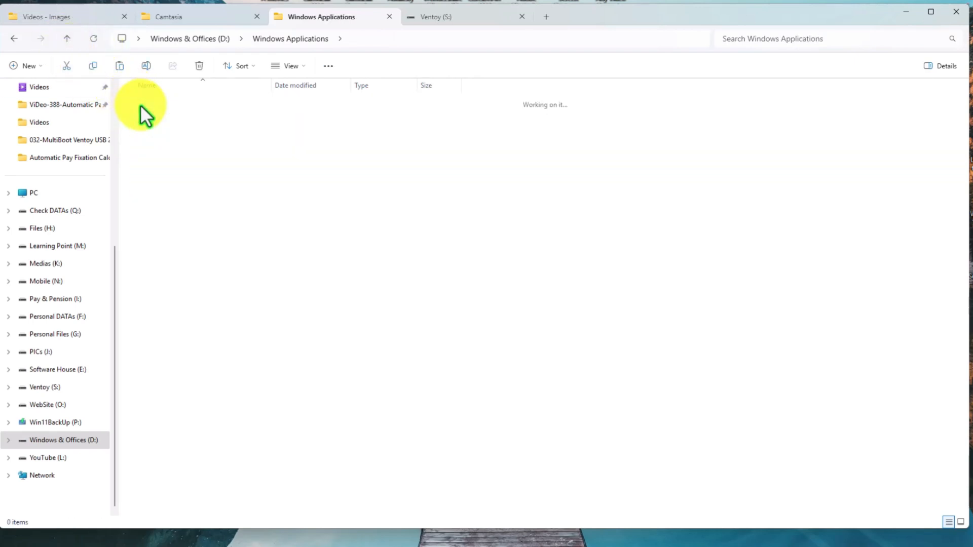
- Copy the Win_PE_Hiren's_BootCD_PE x64-(v1.0.2)_HBCD disc image from the Windows PE folder to the Ventoy (S:) drive
click(67, 39)
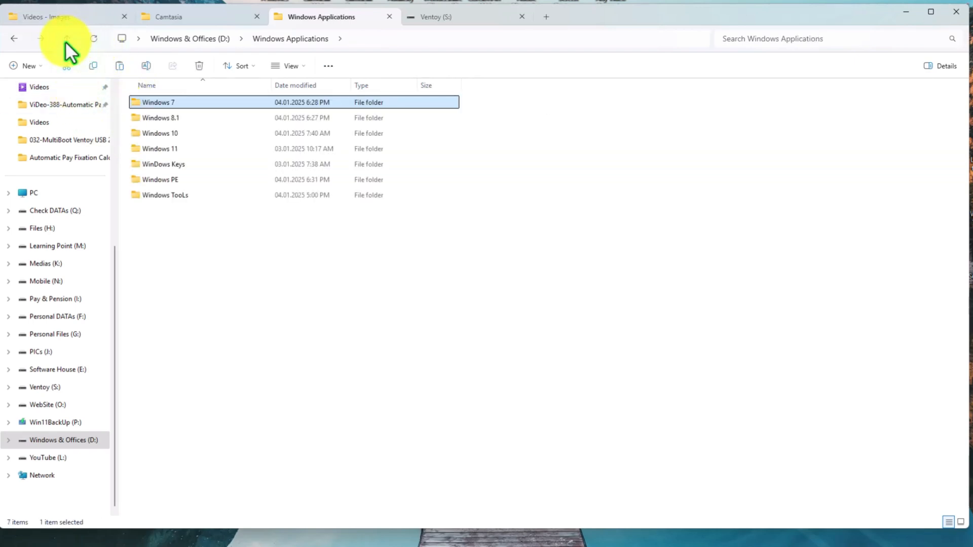
double_click(136, 177)
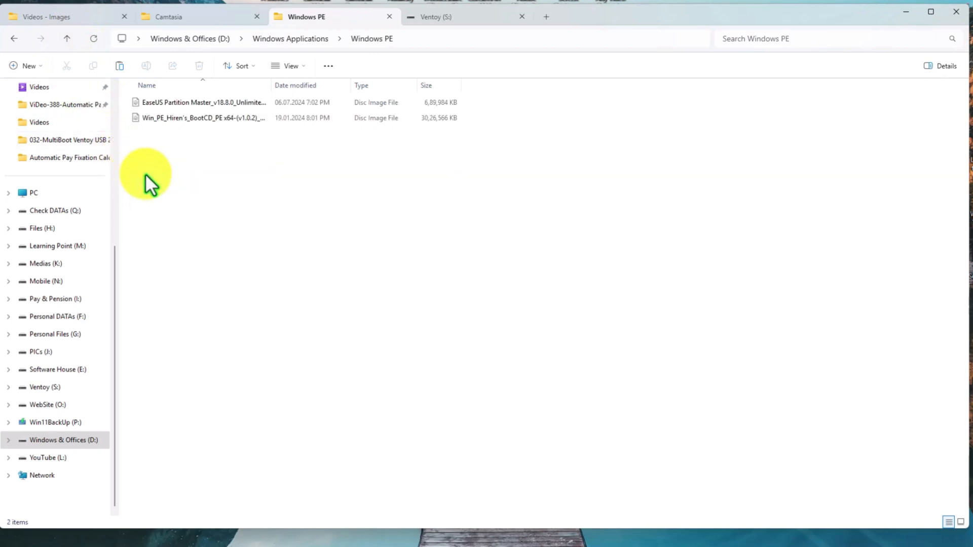
click(172, 119)
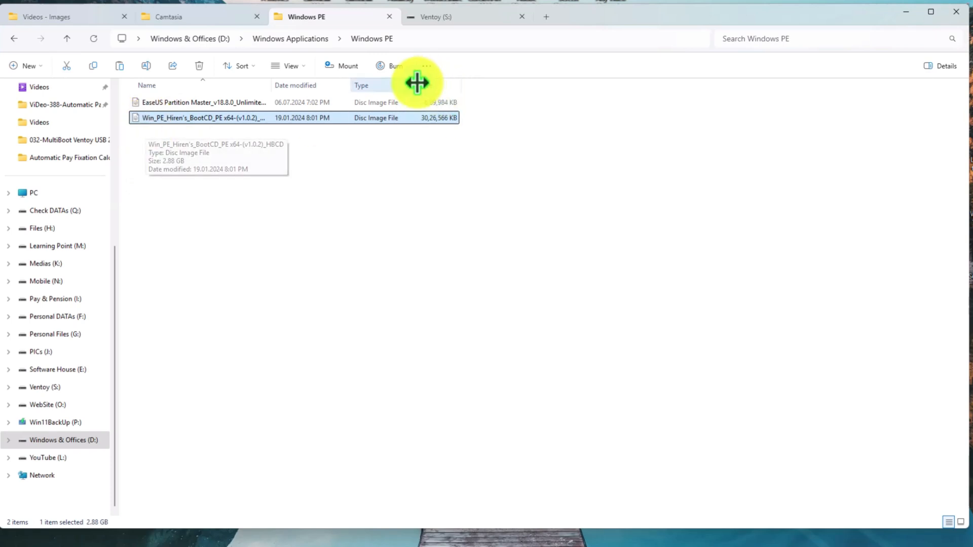
click(450, 18)
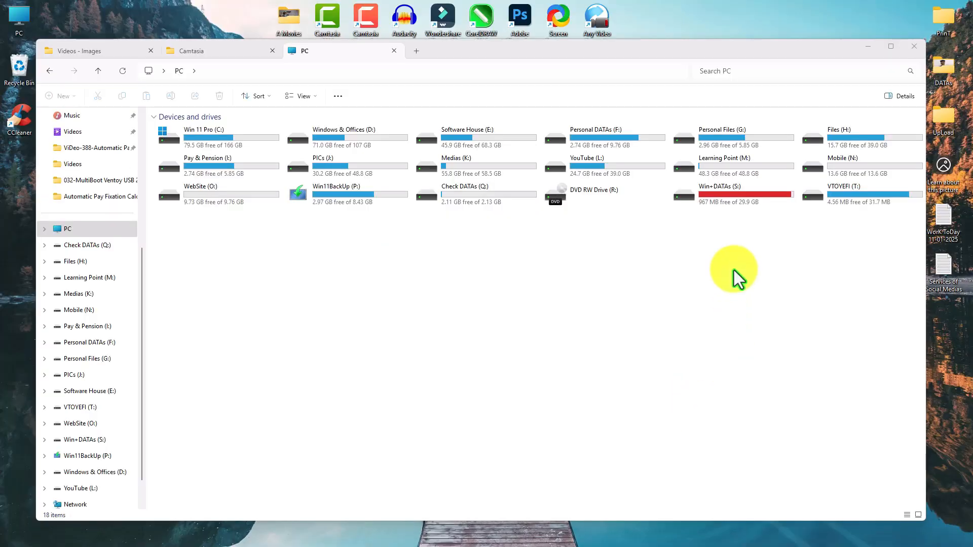
- Open the Win+DATAs (S:) drive and look through its EaseUS, Windows 7, 8.1, Hiren's PE, Windows 11 and Windows 10 disc images
click(726, 203)
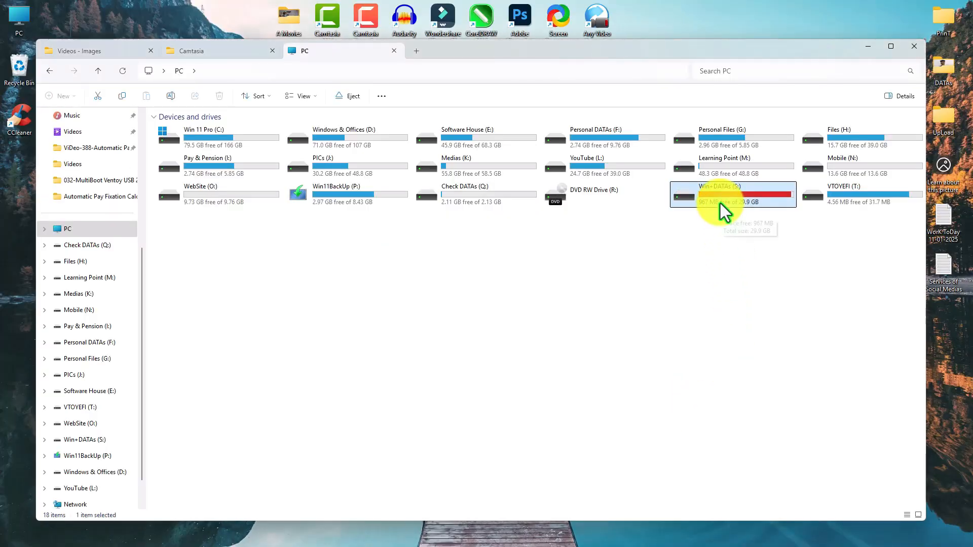
double_click(720, 203)
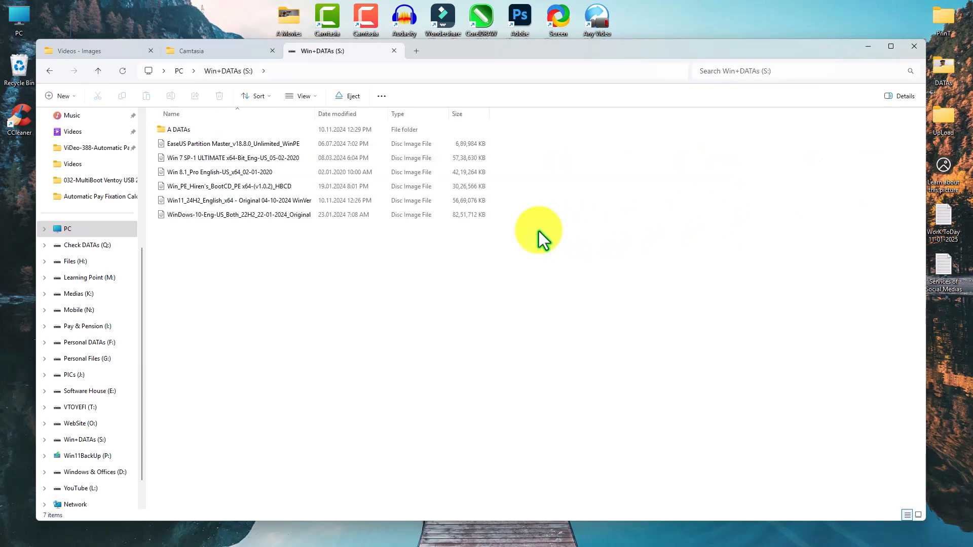
click(219, 144)
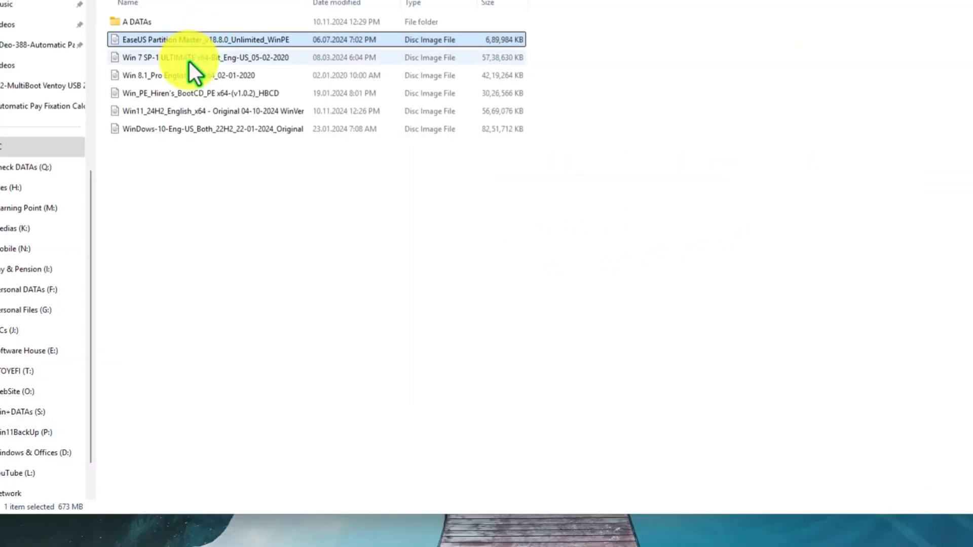
click(189, 60)
click(187, 77)
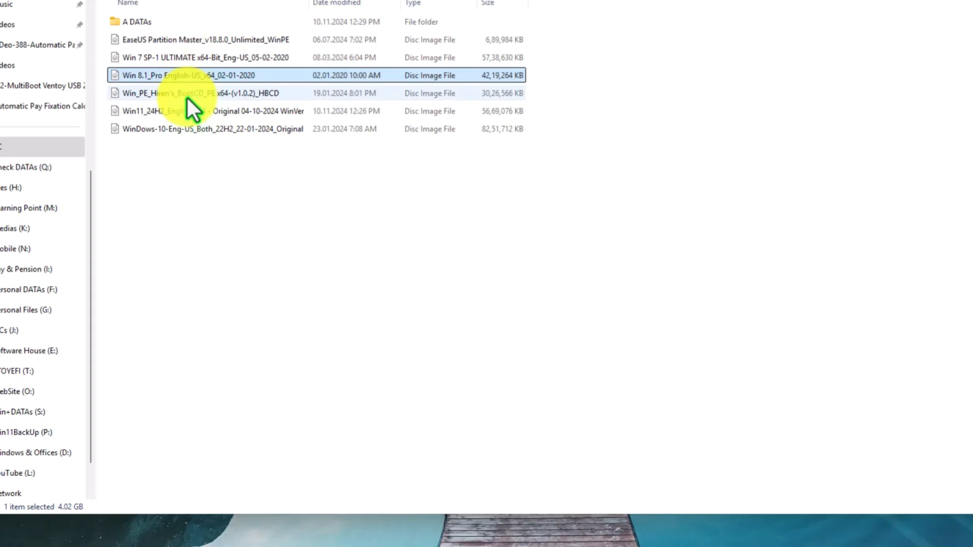
click(187, 96)
click(186, 112)
click(187, 130)
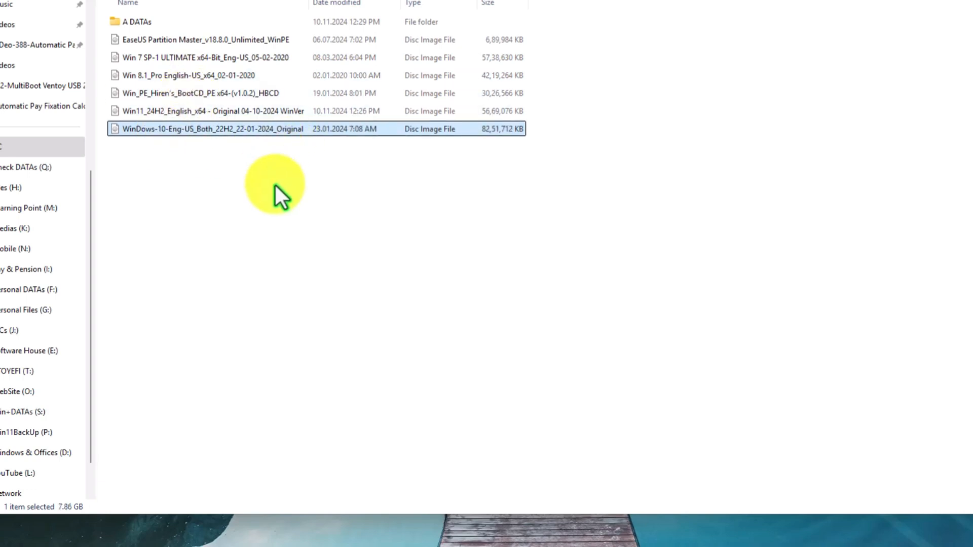
- Check the combined size of the disc images on Win+DATAs (S:), and review them together with the A DATAs folder
drag(280, 194, 168, 40)
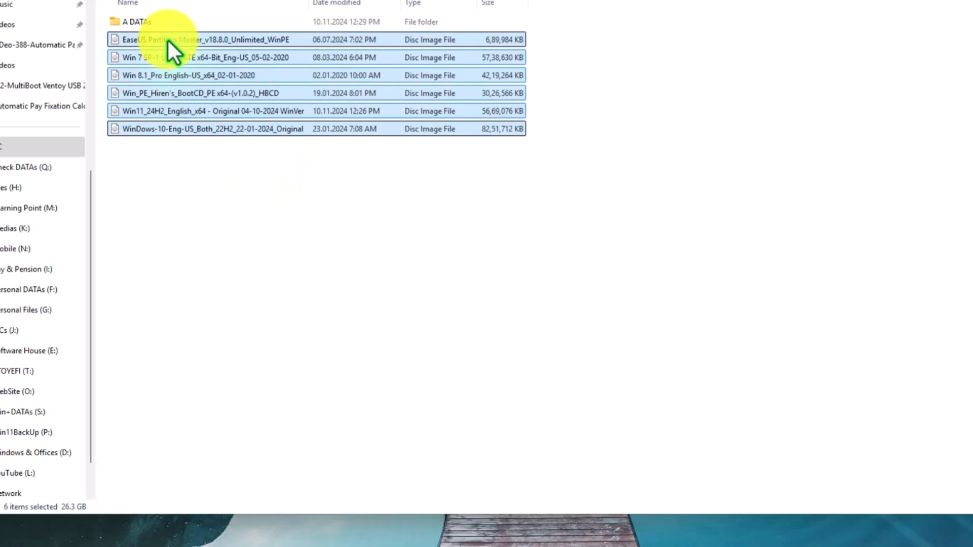
click(132, 25)
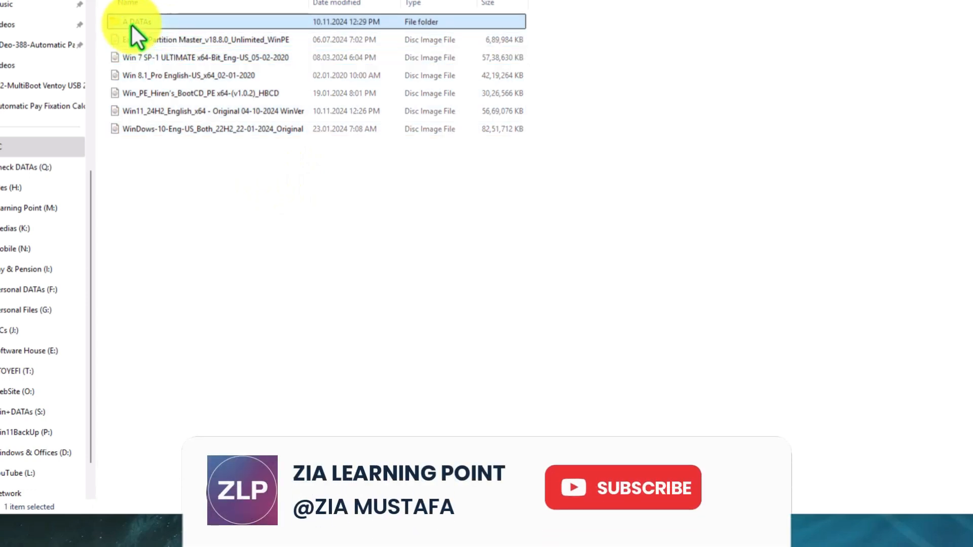
drag(375, 219, 153, 20)
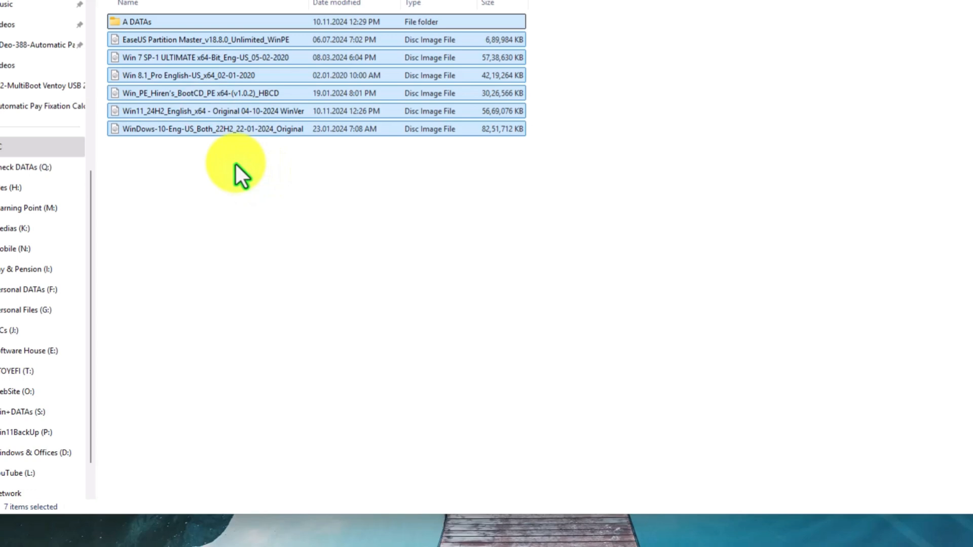
- Restart the computer to boot from the Ventoy USB drive
mouse_move(483, 530)
click(375, 535)
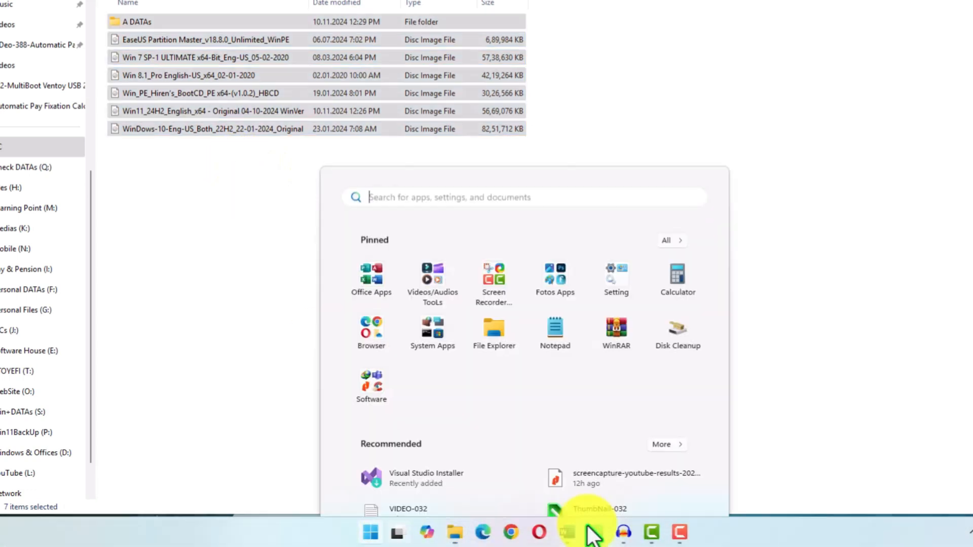
click(682, 487)
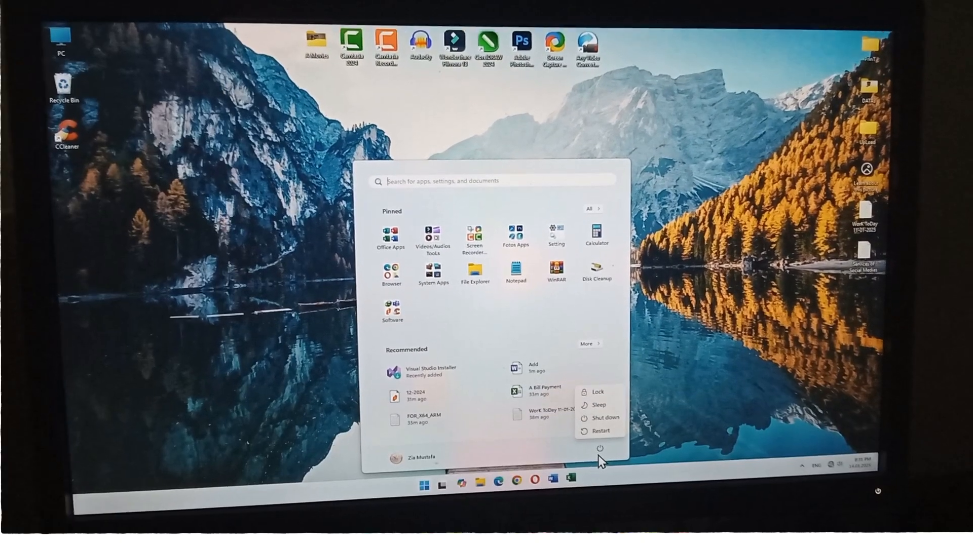
click(599, 431)
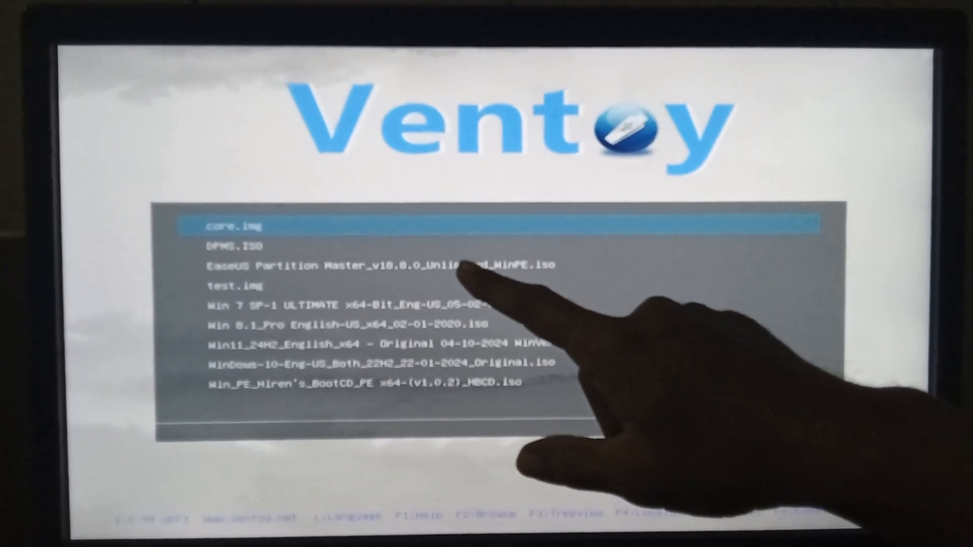
- Choose WinDows-10-Eng-US_Both_22H2_22-01-2024_Original.iso in the Ventoy boot list and open its boot mode options
key(Down)
key(Down)
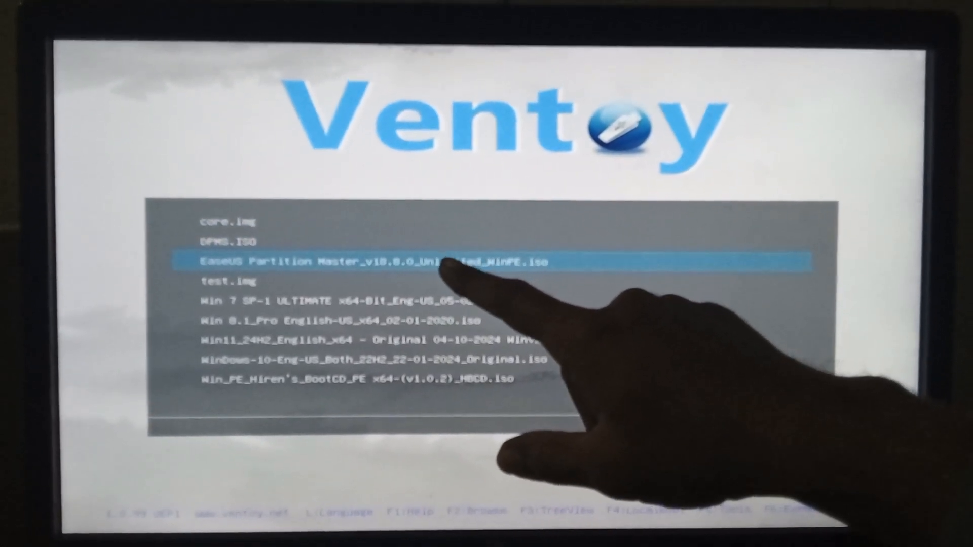
key(Down)
key(Down)
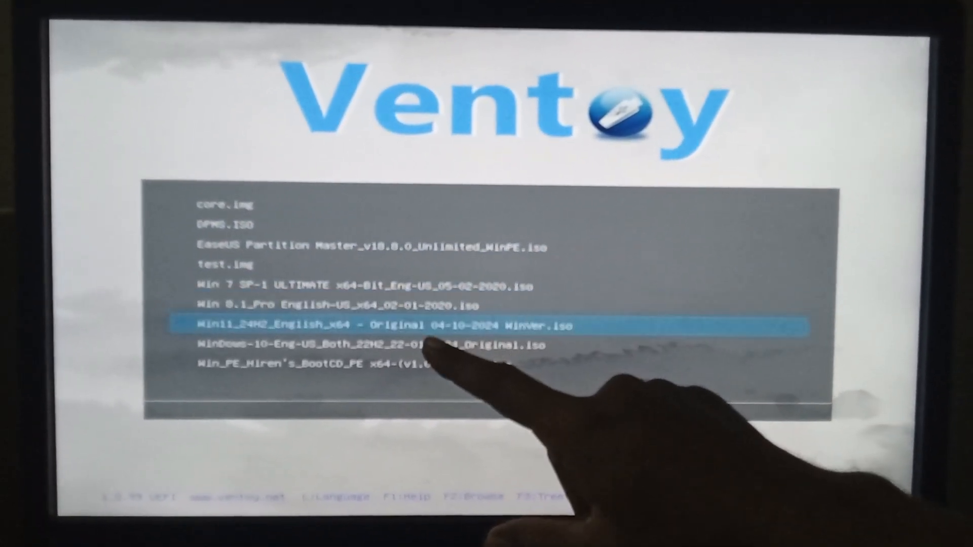
key(Down)
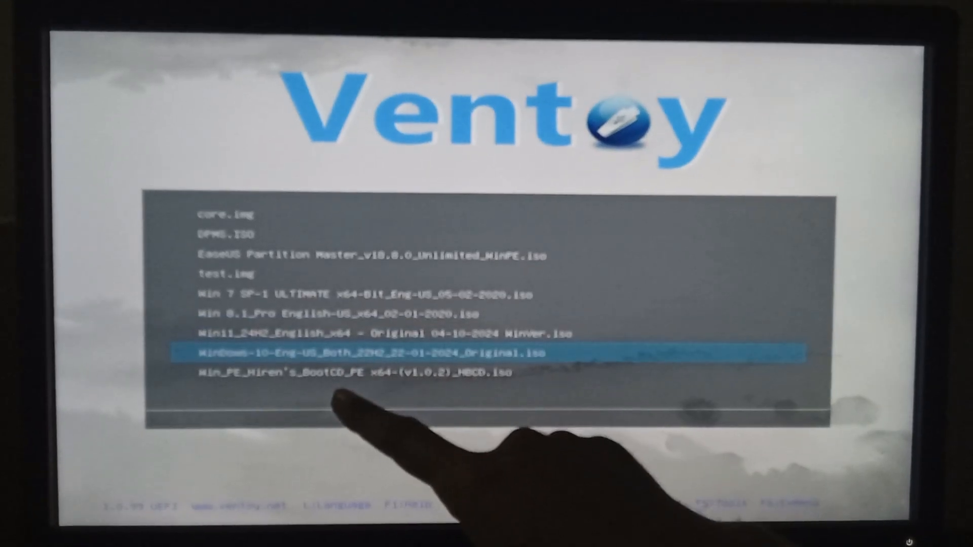
key(Down)
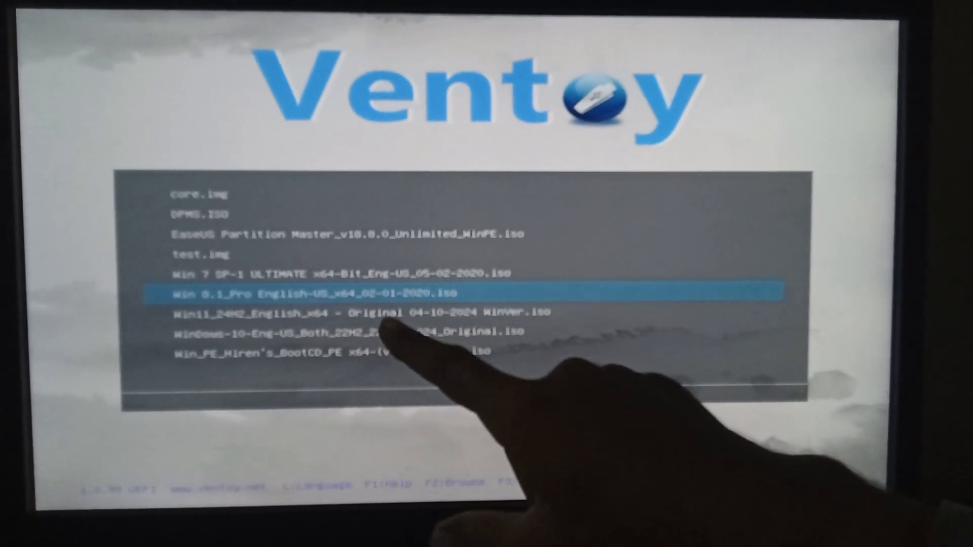
key(Down)
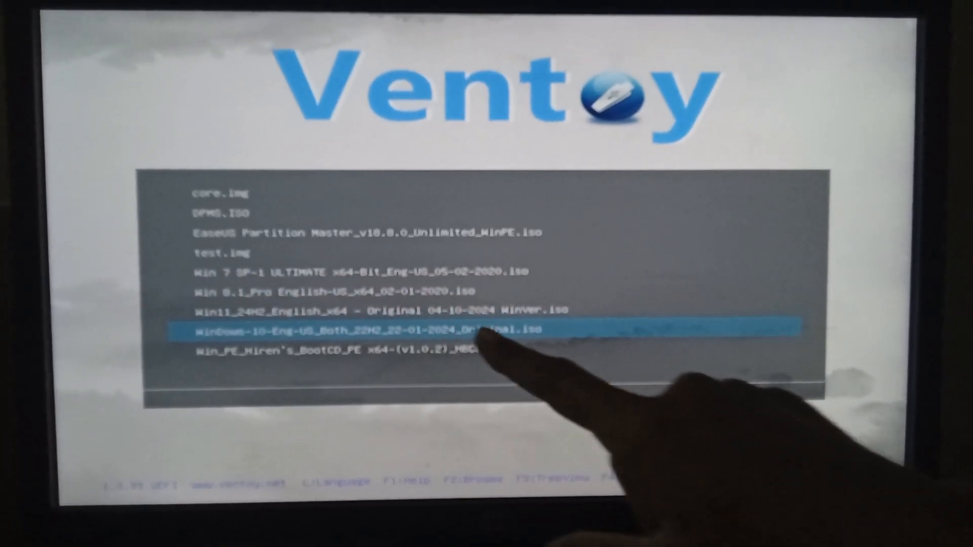
key(Return)
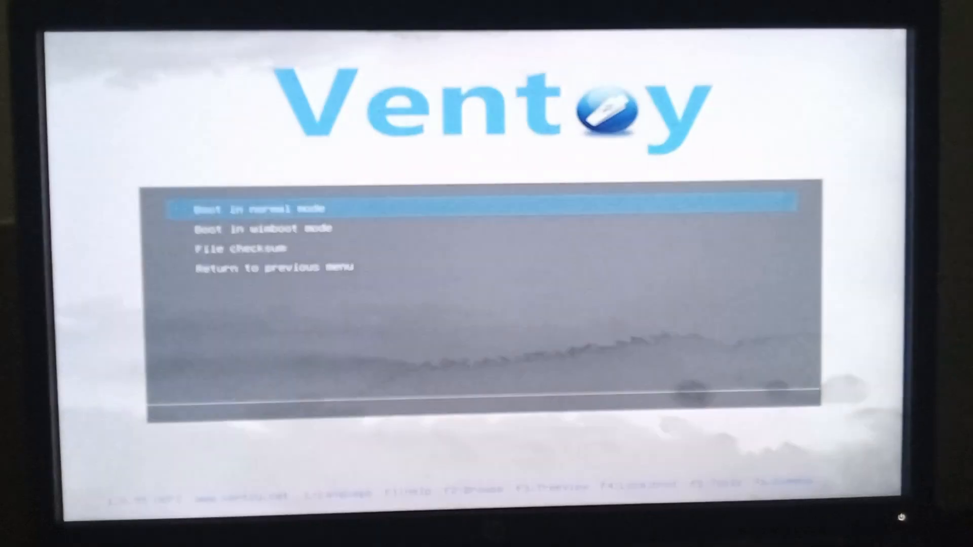